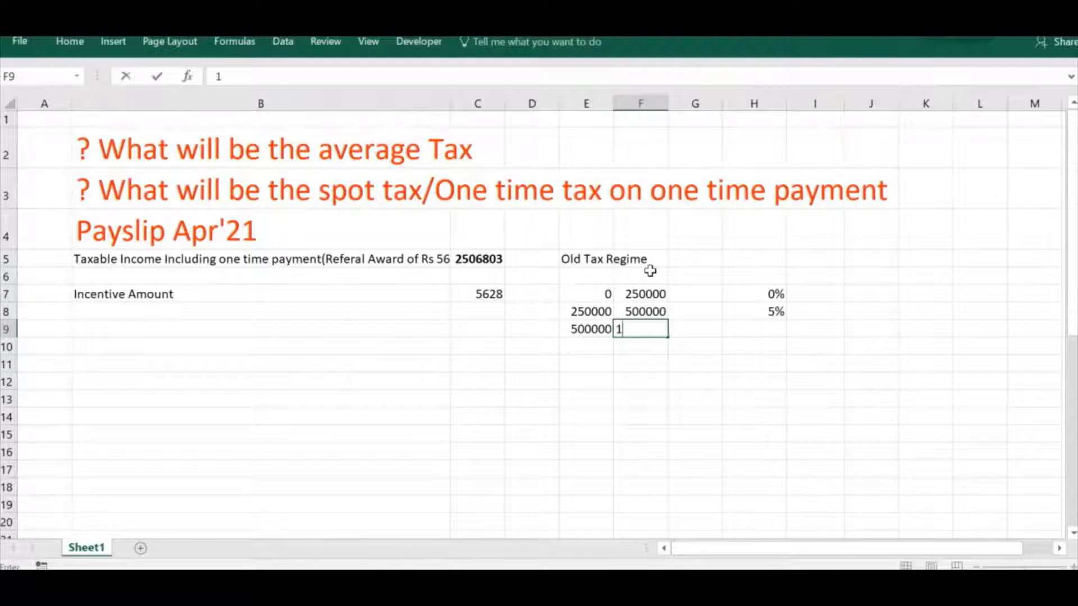
Complete the 500000 slab in row 9 with an upper limit of 1000000 in F9 and a 20% rate in H9
text(00000)
key(Tab)
key(Tab)
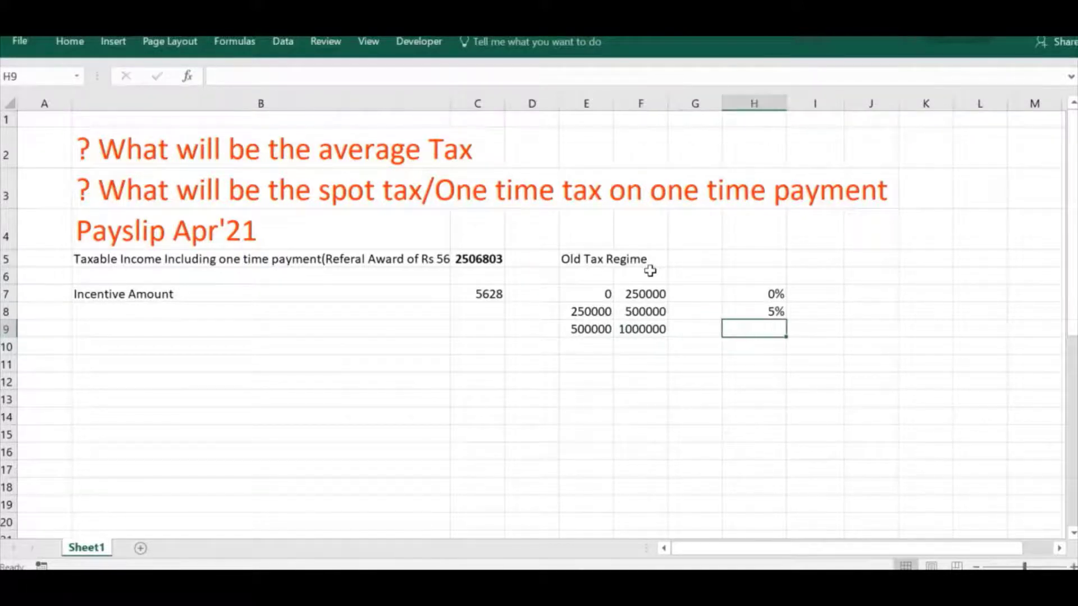
text(20)
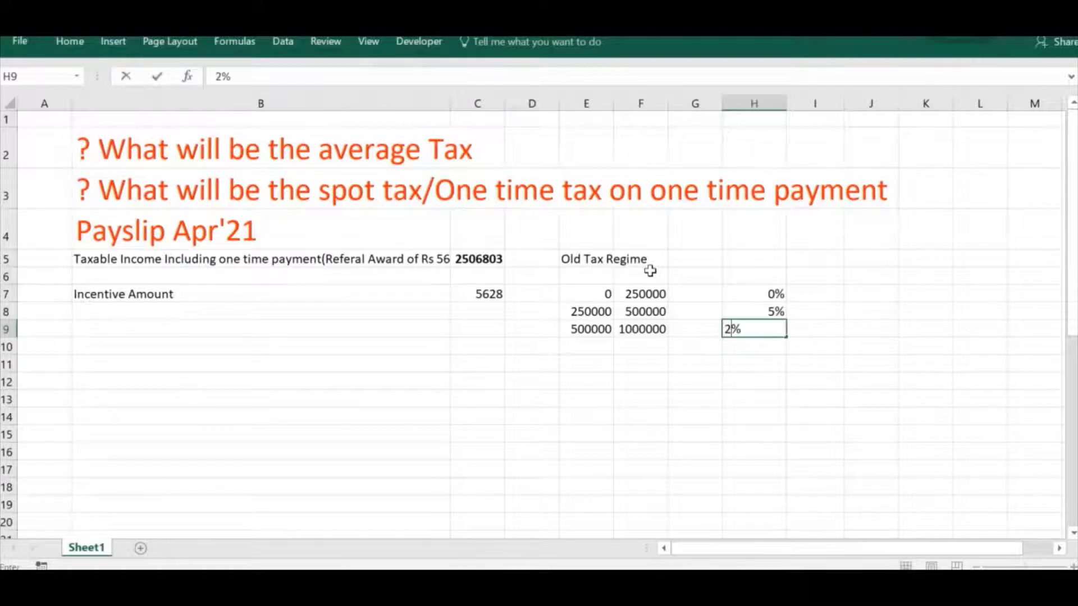
key(Return)
Add the top tax slab in row 10 with >1000000 in E10 and a 30% rate in H10
key(Left)
key(Left)
key(Left)
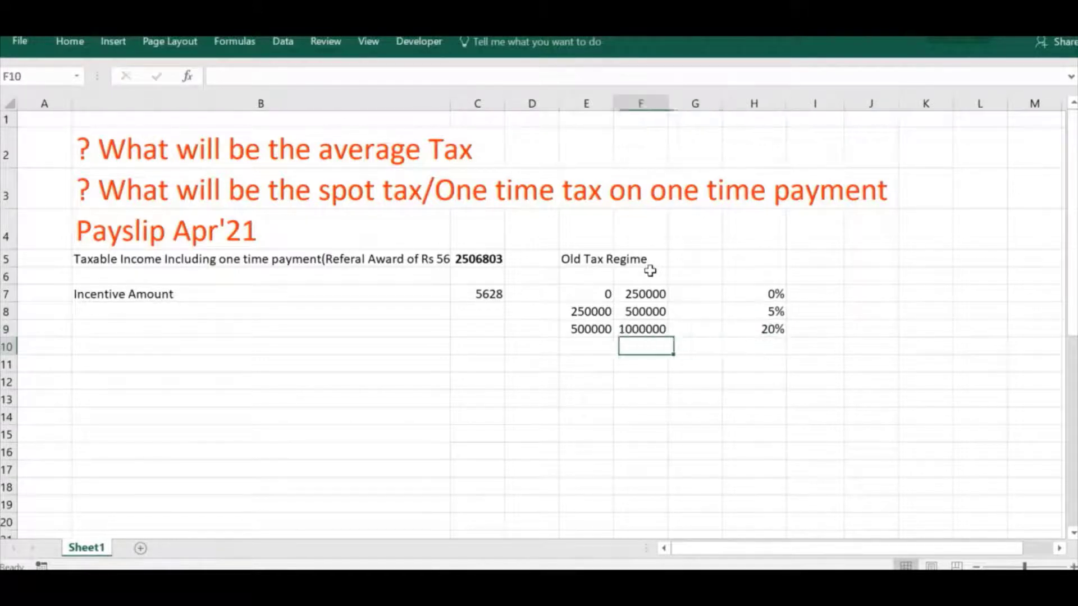
text(>1000000)
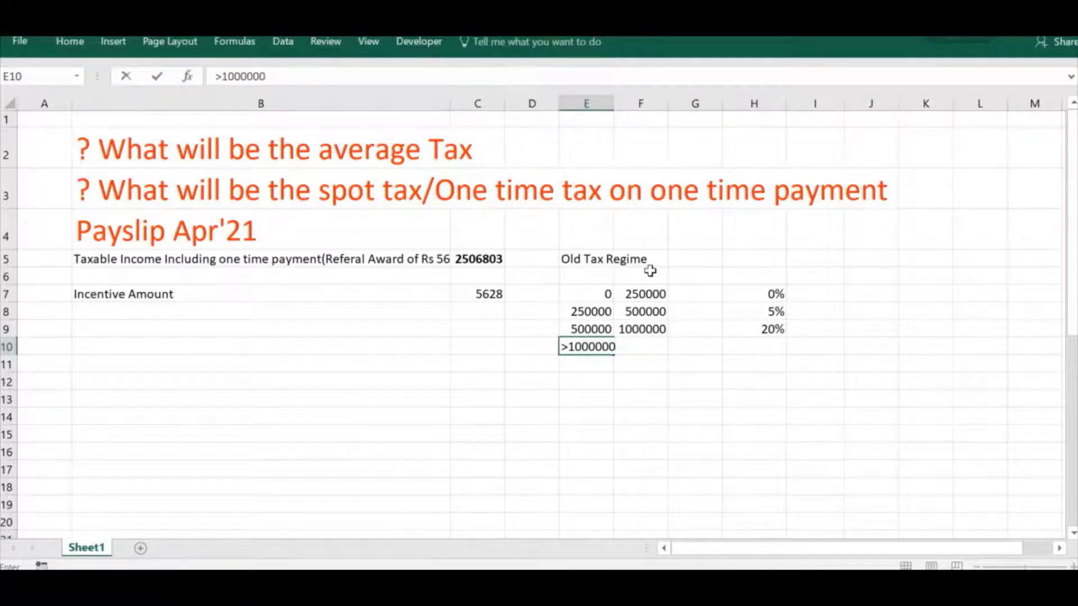
key(Right)
key(Right)
key(Right)
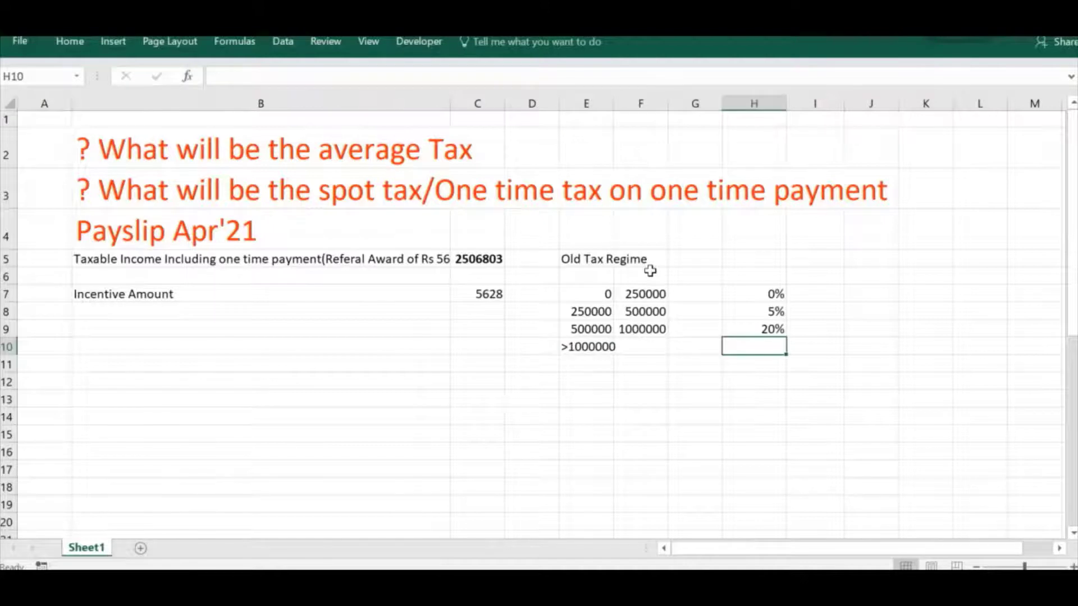
text(30%)
key(ctrl+Return)
Add the heading Diff in G5 and enter 0 in G7 for the first slab
key(Left)
key(Down)
key(Up)
key(Up)
key(Up)
key(Up)
key(Up)
key(Up)
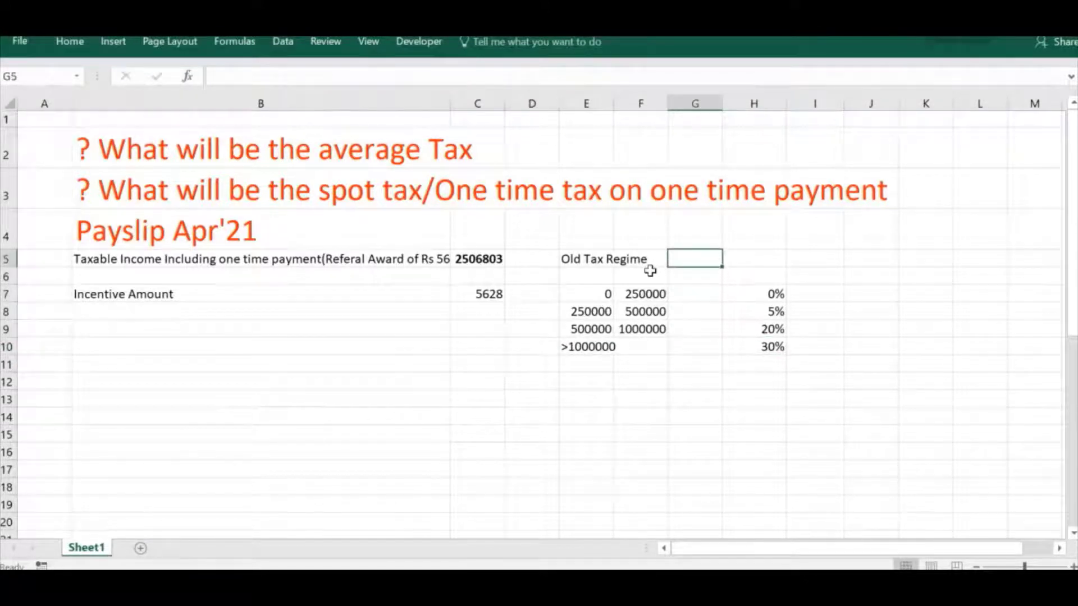
text(Diff)
key(Return)
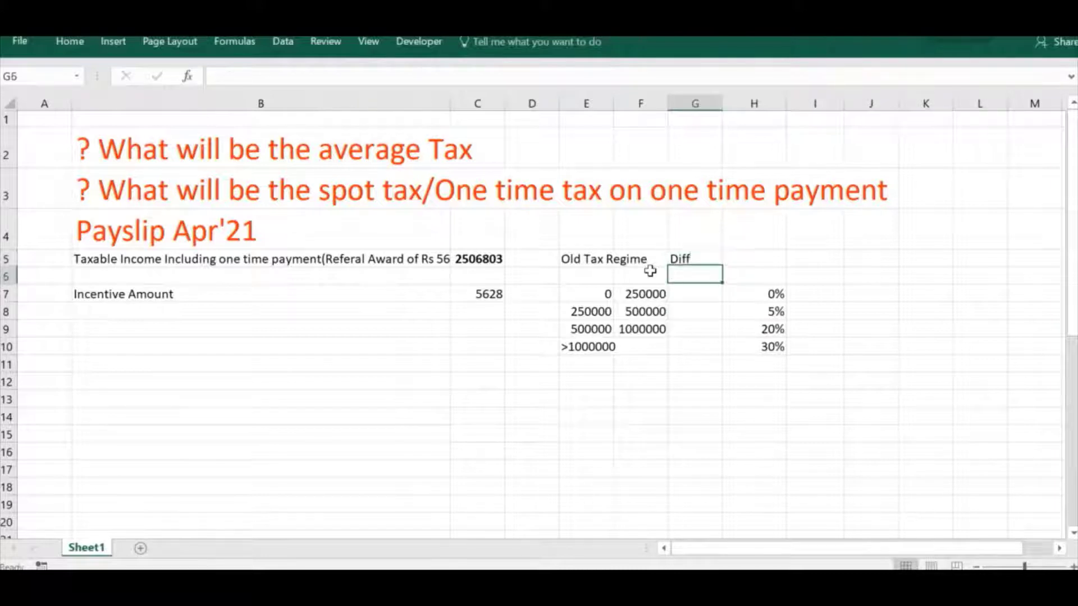
key(Down)
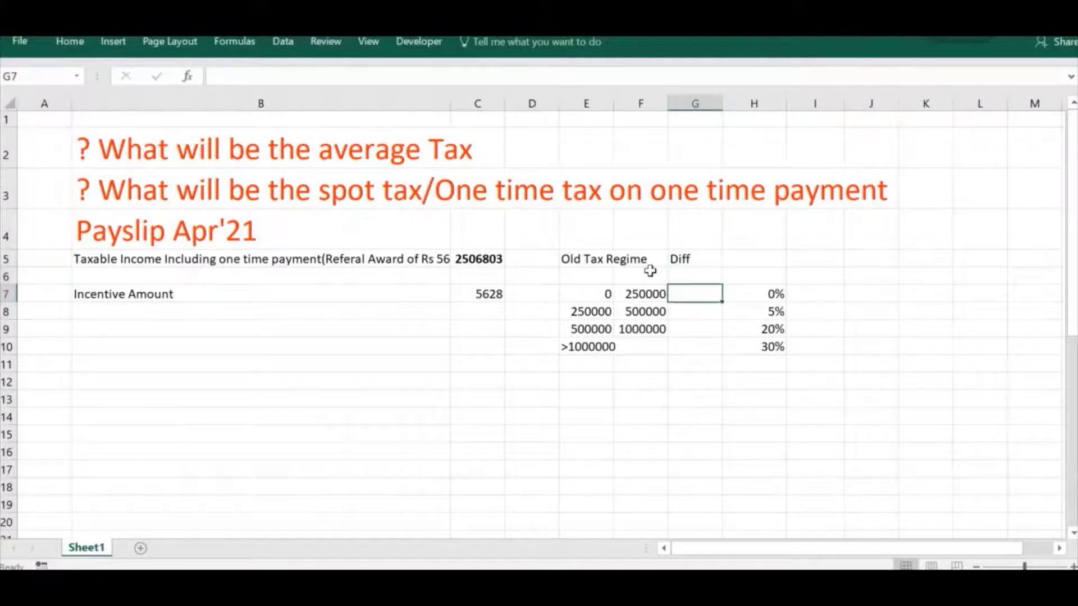
text(0)
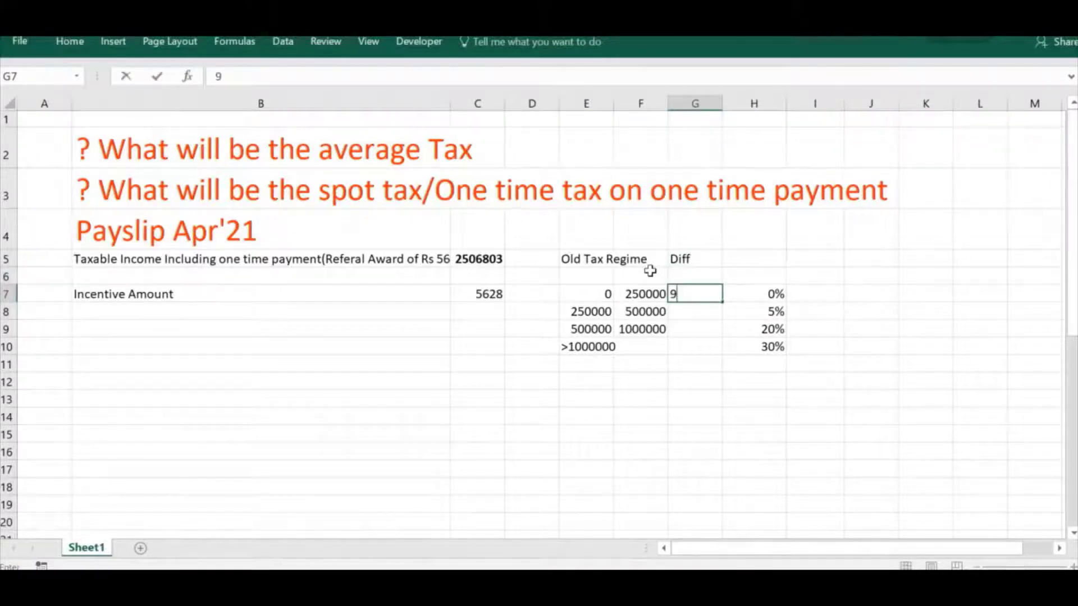
key(Return)
Calculate the second slab's difference in G8 with the formula =F8-E8
text(=)
key(Left)
text(-)
key(Left)
key(Left)
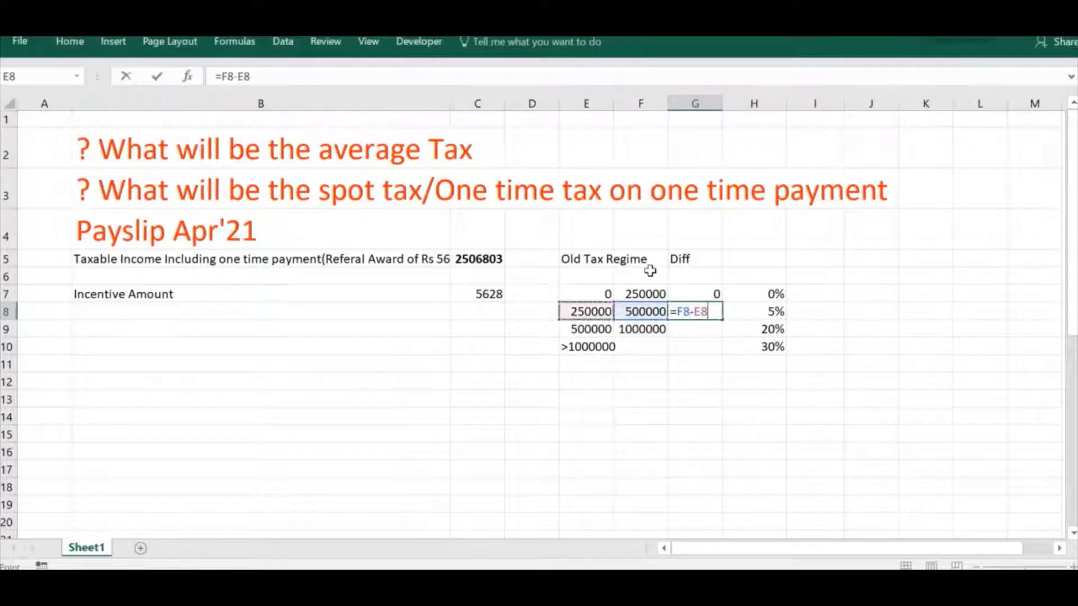
key(ctrl+Return)
Calculate the third slab's difference in G9 with the formula =F9-E9
key(Down)
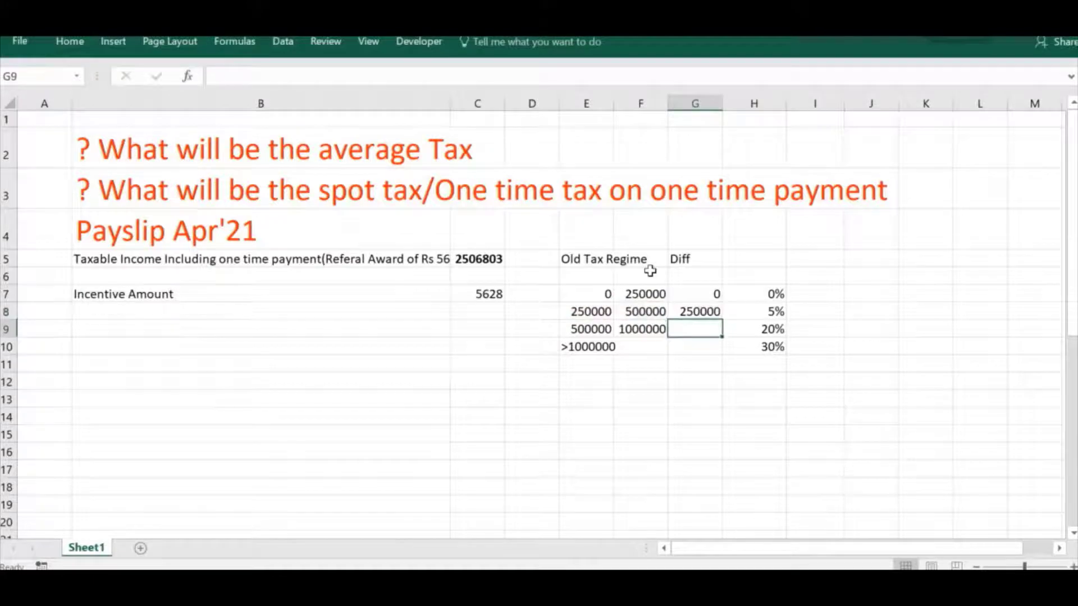
text(=)
key(Left)
text(-)
key(Left)
key(Left)
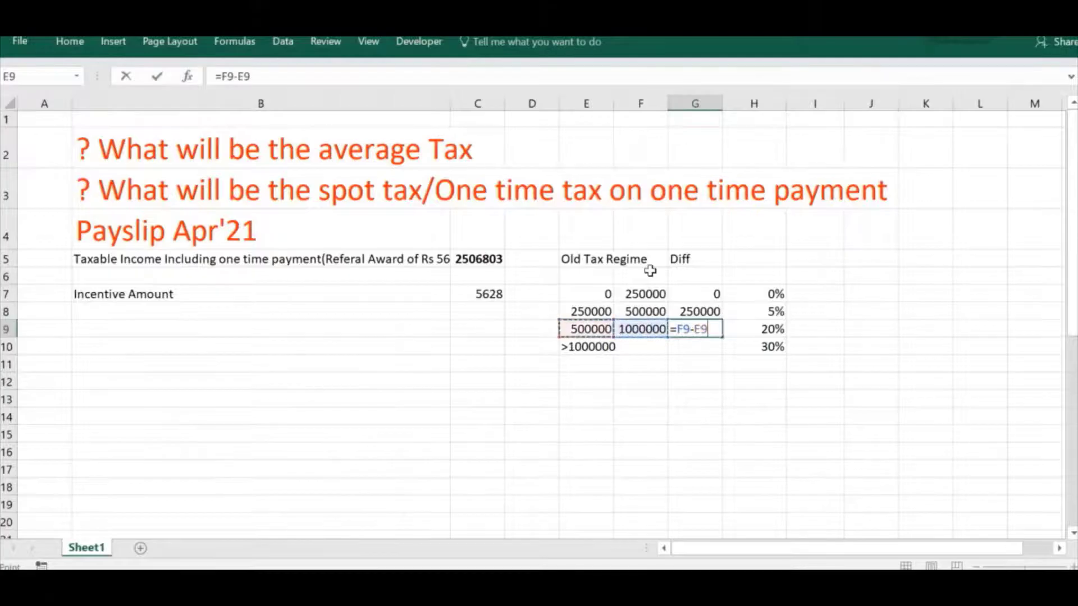
key(Return)
Calculate the first slab's tax in I7 with the formula =G7*H7
key(Right)
key(Up)
key(Up)
key(Right)
key(Up)
text(=)
key(Left)
key(Left)
text(*)
key(Left)
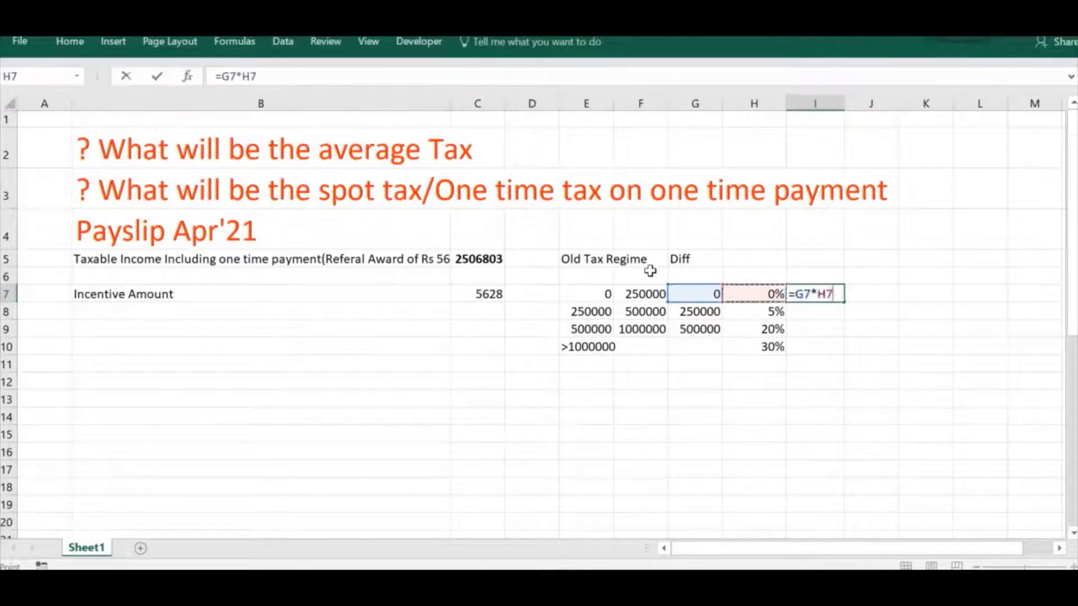
key(Return)
Copy the slab tax formula from I7 into I8 and I9
key(Up)
key(ctrl+c)
key(Down)
key(ctrl+v)
key(Down)
key(ctrl+v)
key(Return)
key(Up)
key(ctrl+c)
key(Escape)
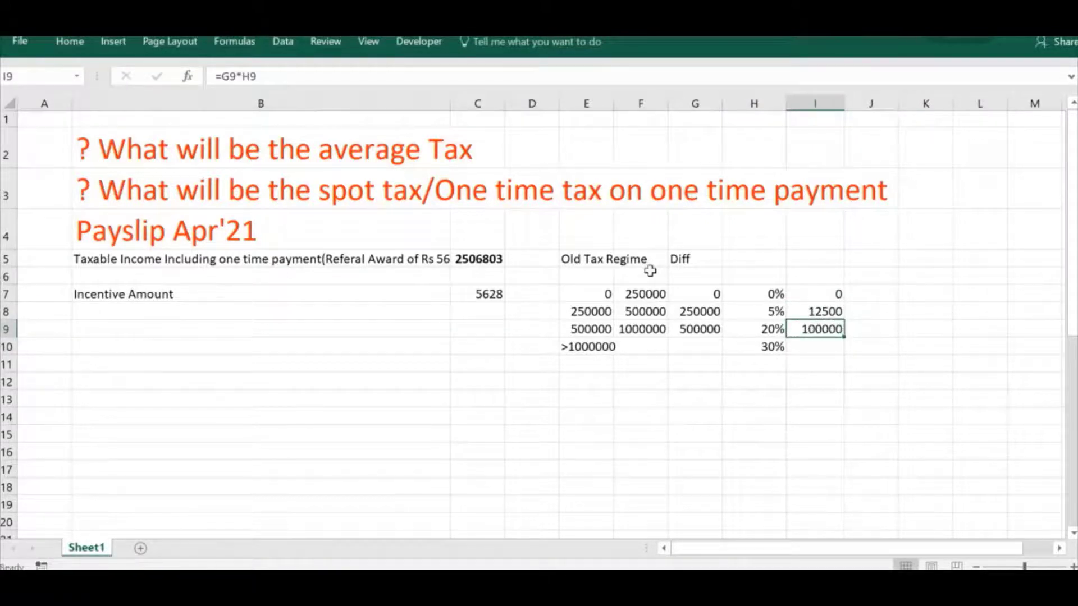
Copy the taxable income from C5 into F12 below the slab table
key(Left)
key(Left)
key(Down)
key(Down)
key(Down)
key(Left)
key(Left)
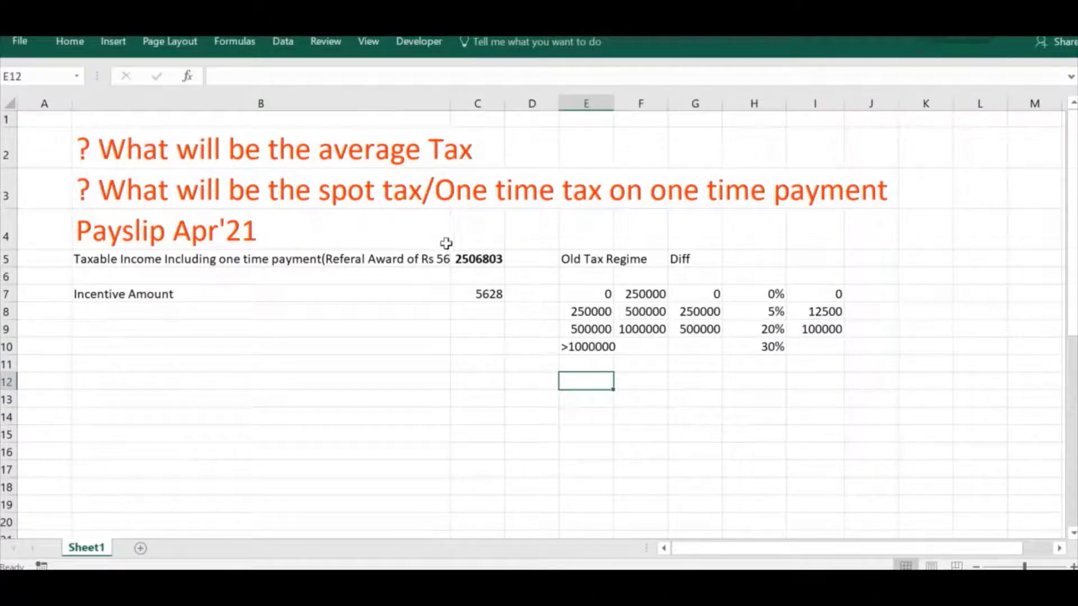
click(456, 260)
key(ctrl+c)
click(607, 388)
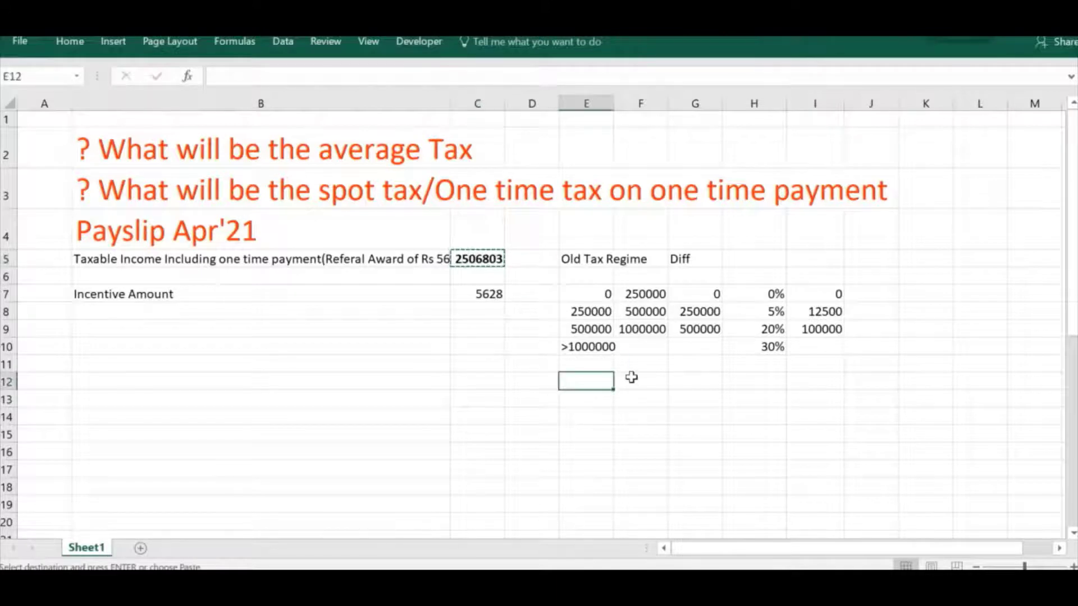
click(630, 379)
key(ctrl+v)
key(Escape)
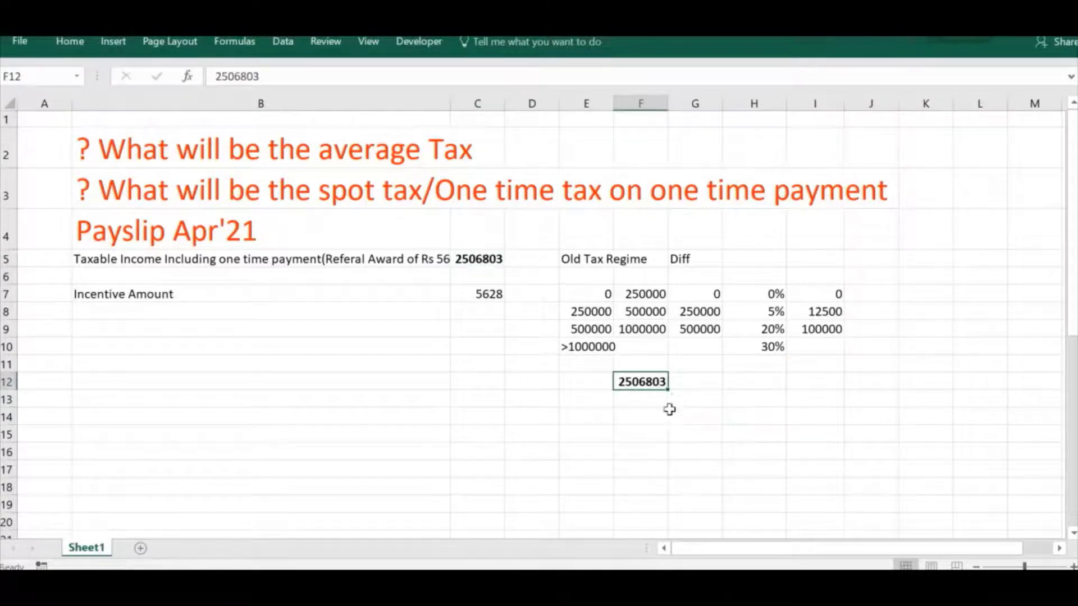
Apply the comma number style to the taxable income in F12
click(701, 381)
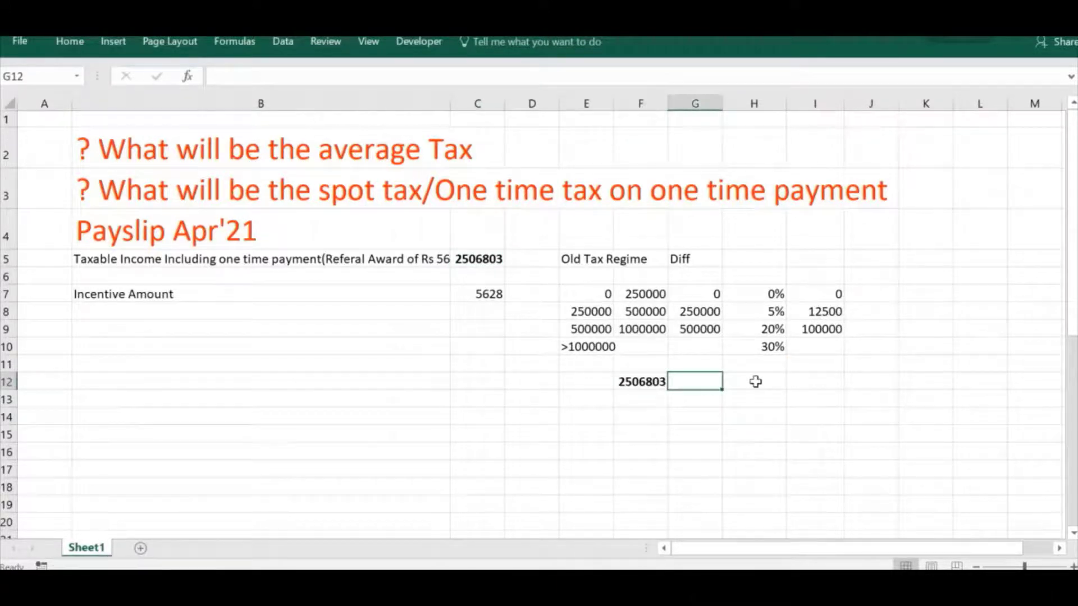
click(643, 383)
click(87, 45)
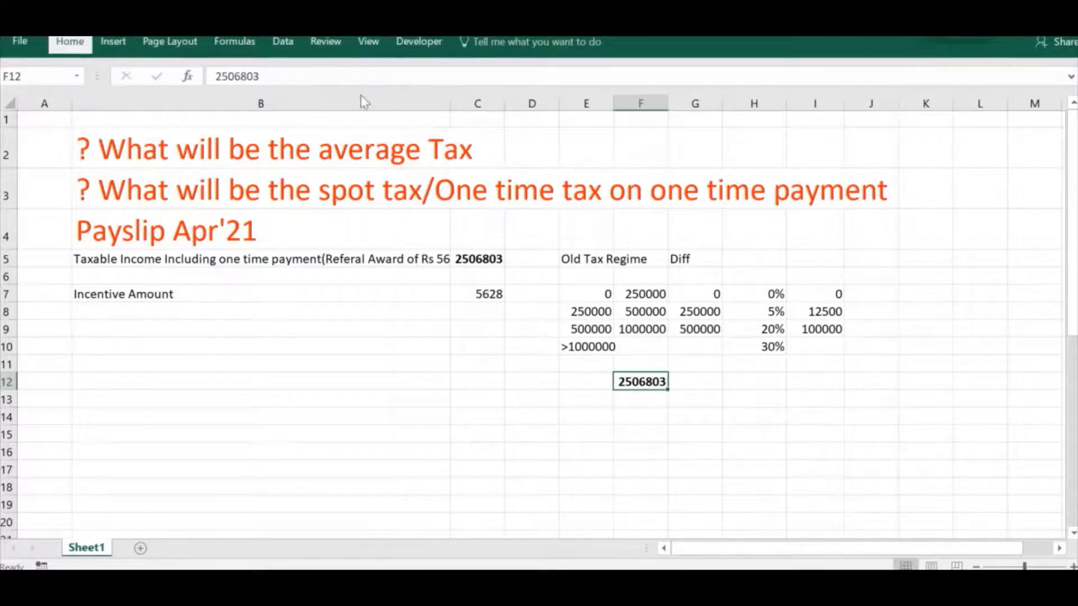
click(530, 97)
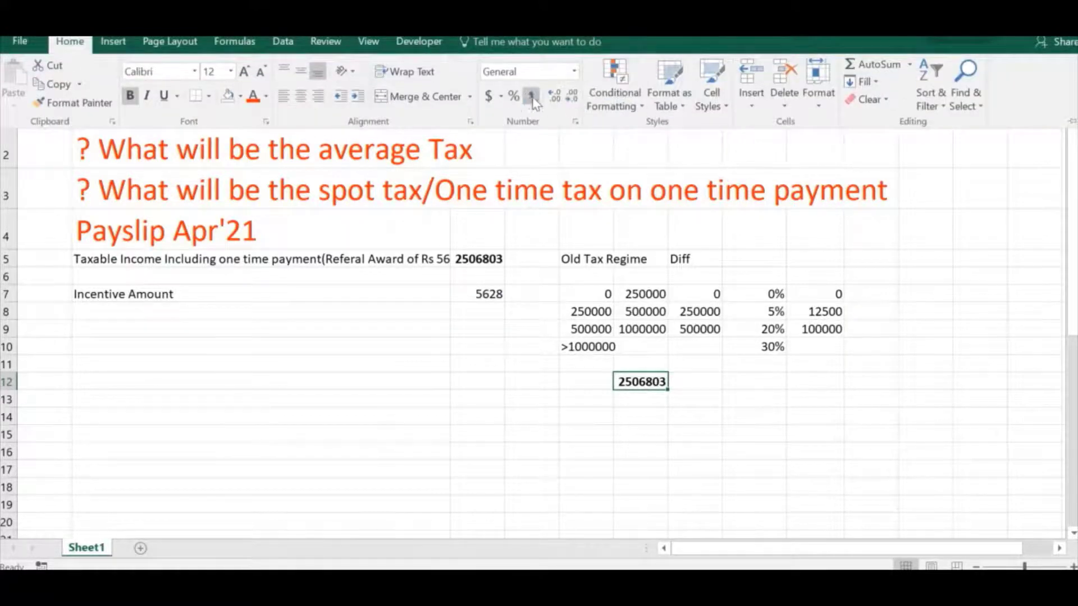
Calculate the income above the 1000000 limit in G12 with the formula =F12-1000000
click(718, 385)
text(=)
key(Left)
text(-1)
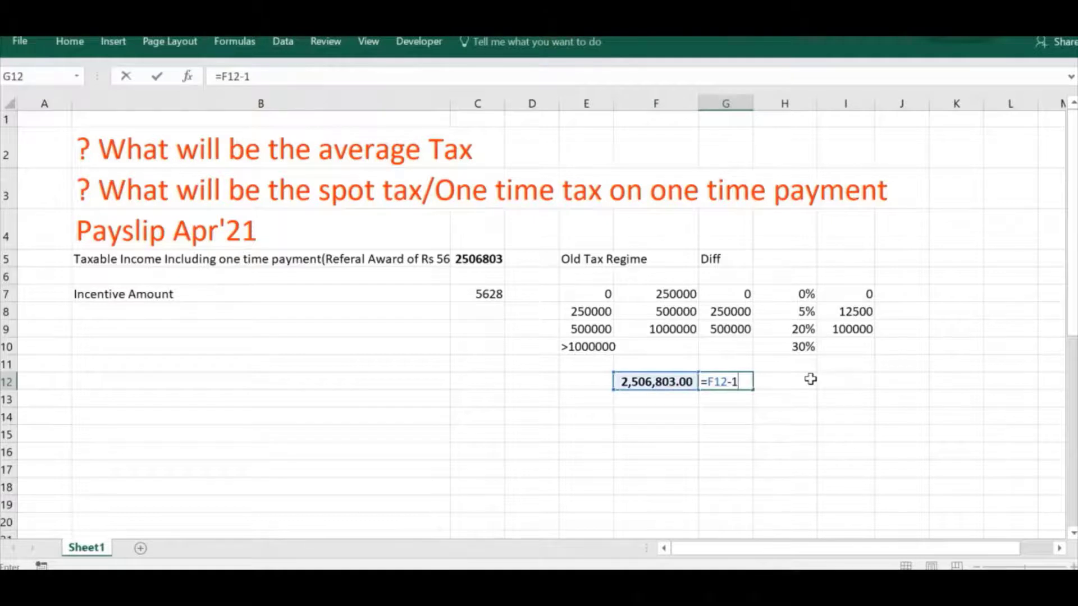
text(000000)
key(Return)
key(Up)
Calculate the tax on the top slab in H12 with the formula =G12*30%
click(811, 380)
text(=)
key(Left)
text(*30%)
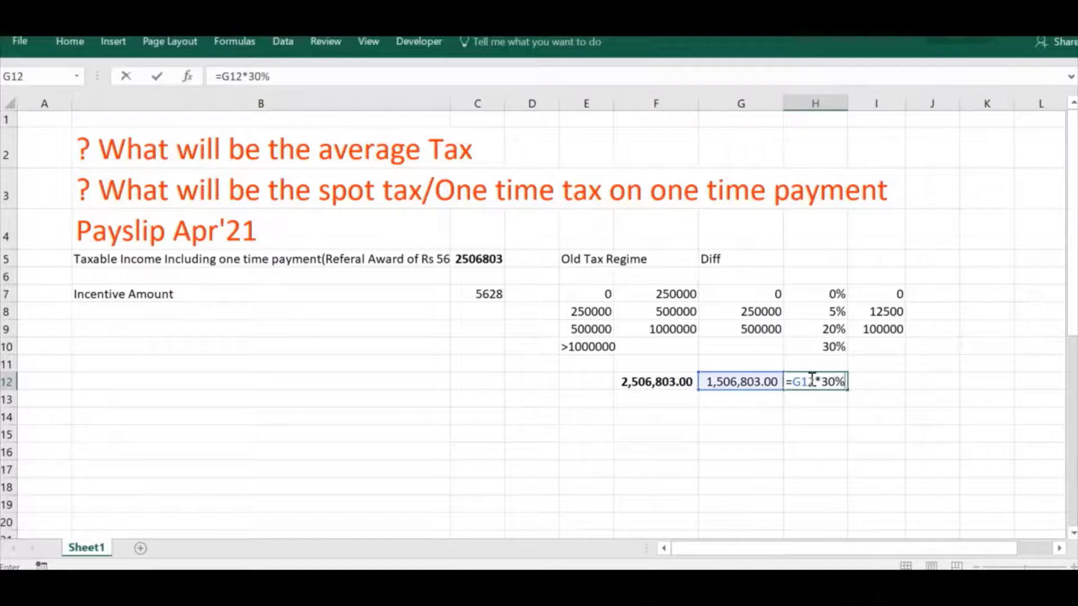
key(Return)
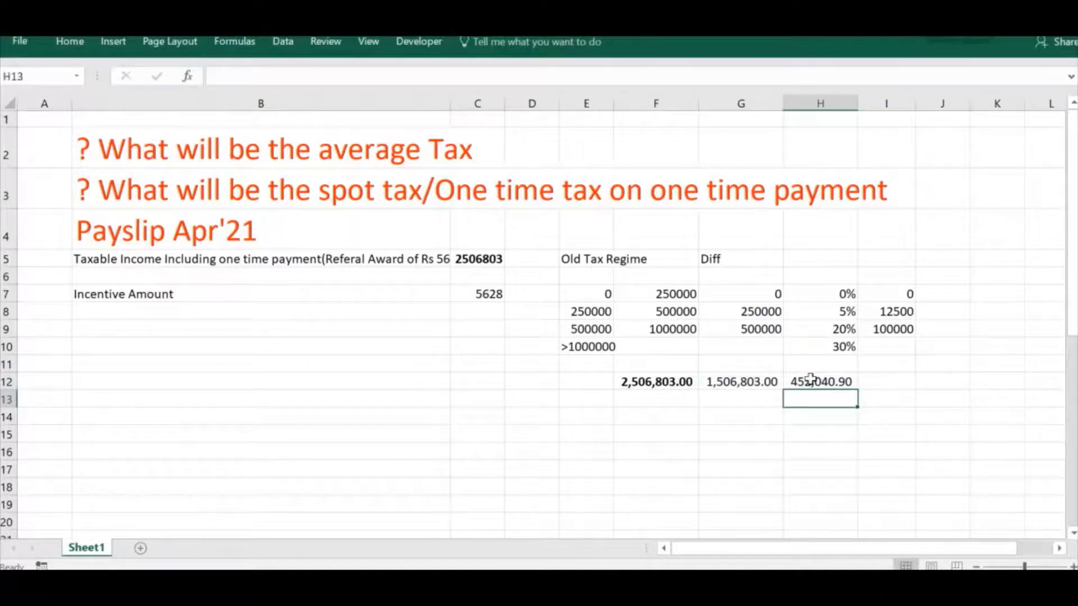
Make the top slab's tax amount in H12 bold
key(Left)
key(Right)
key(Up)
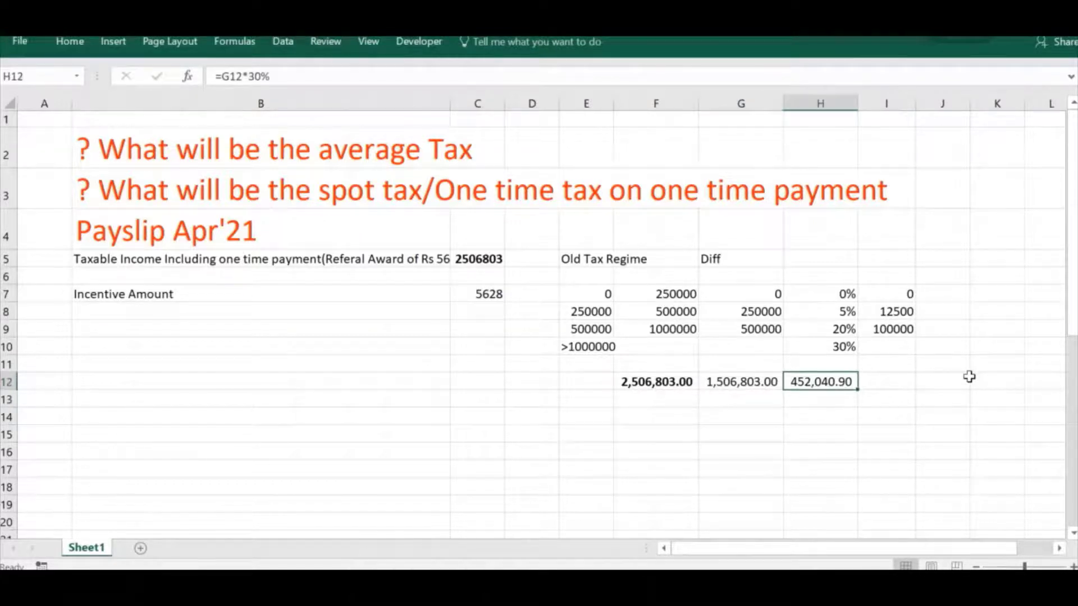
click(753, 380)
Add up the tax of all slabs in H13 with the formula =H12+I8+I9
click(820, 396)
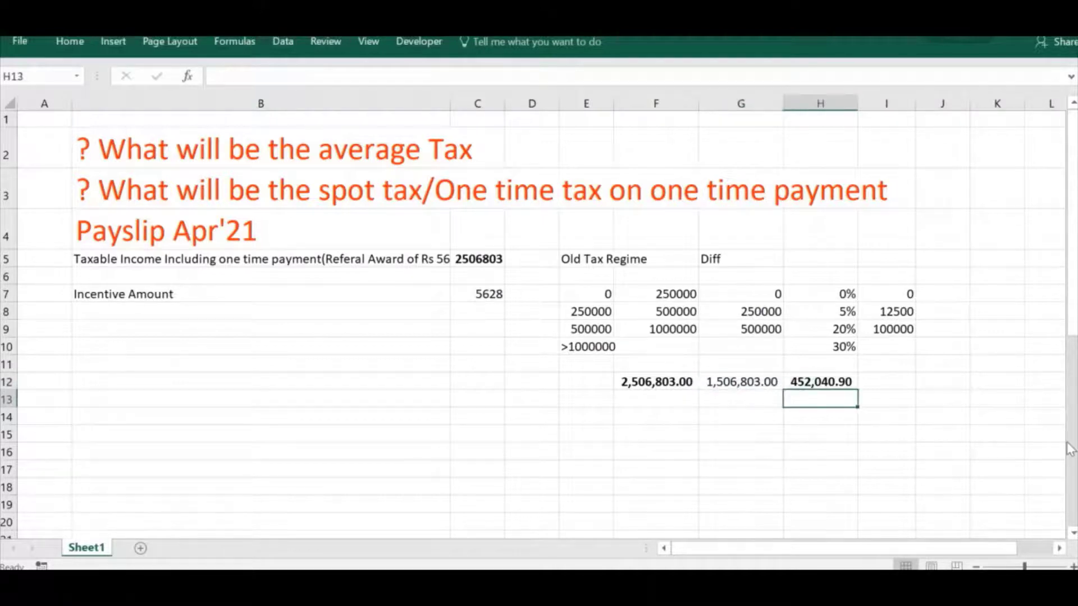
text(=)
key(Up)
text(+)
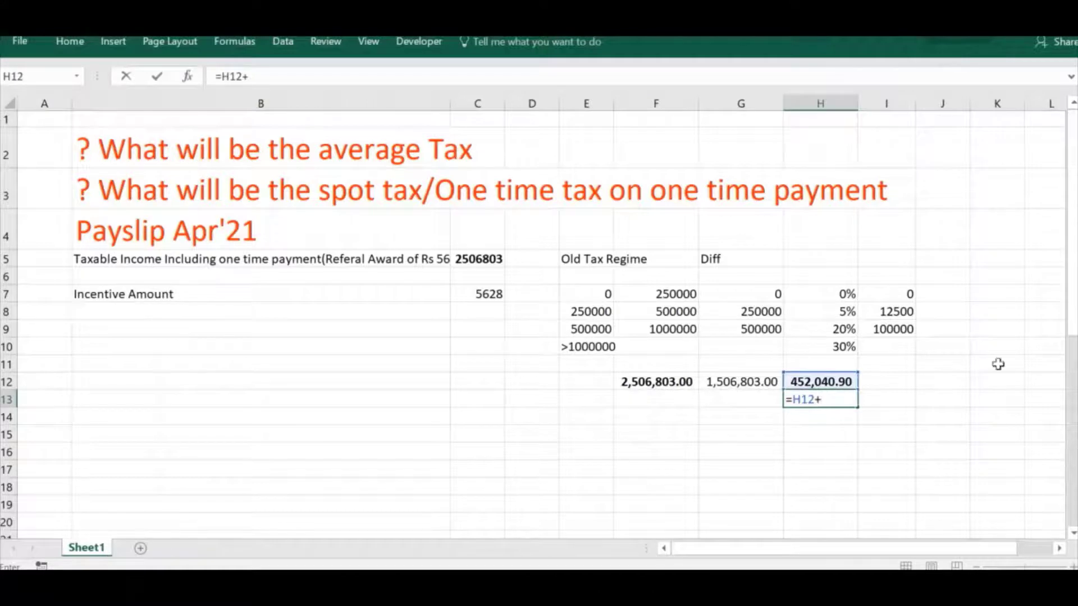
click(901, 312)
text(+)
click(894, 329)
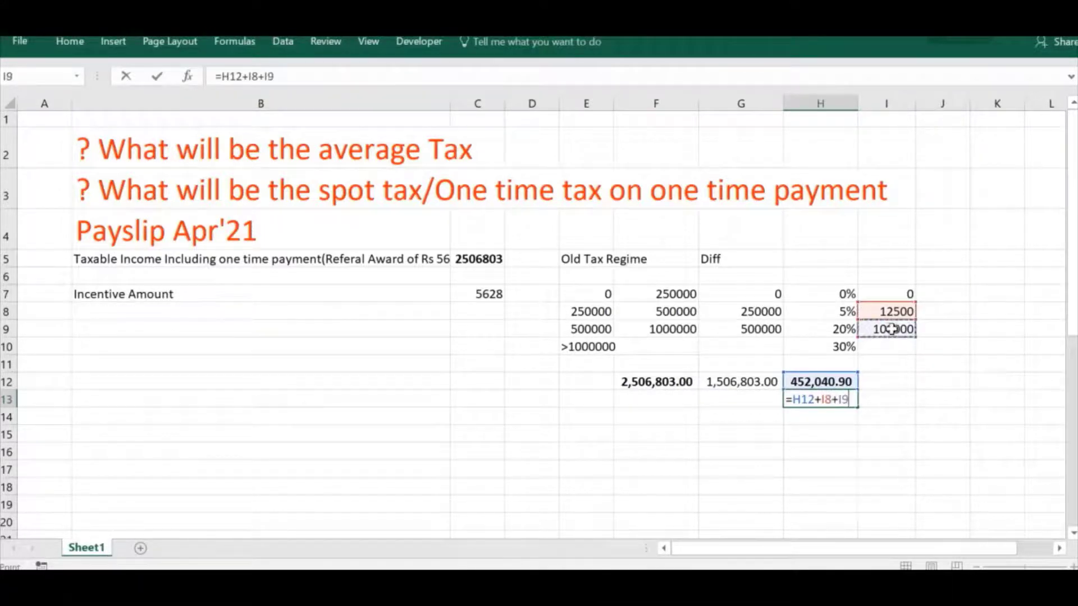
key(Return)
key(Up)
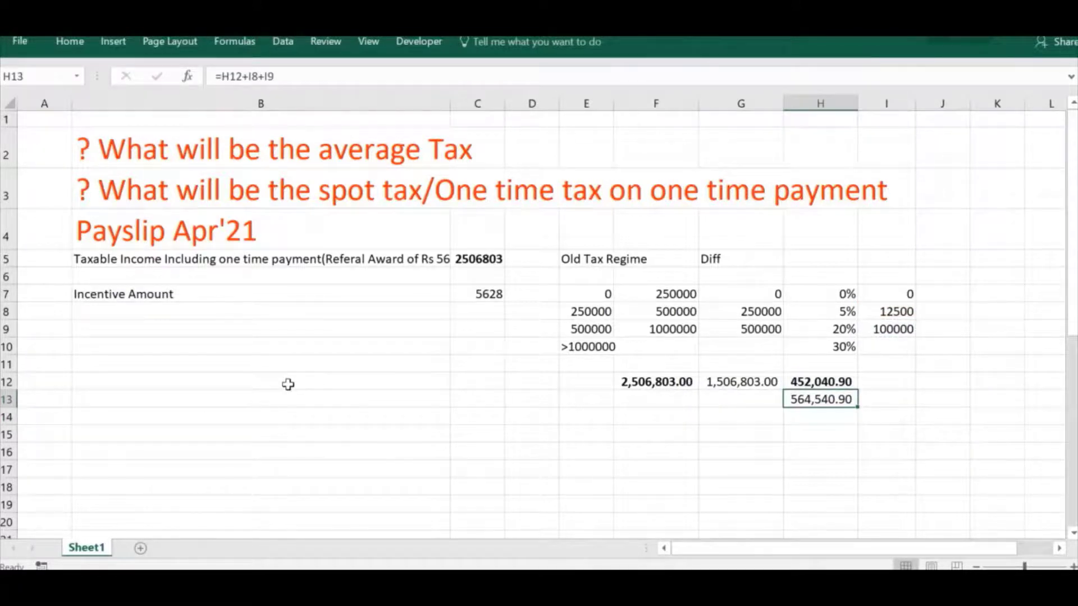
Add a Total Tax label in B9 and link C9 to the summed tax in H13
click(199, 330)
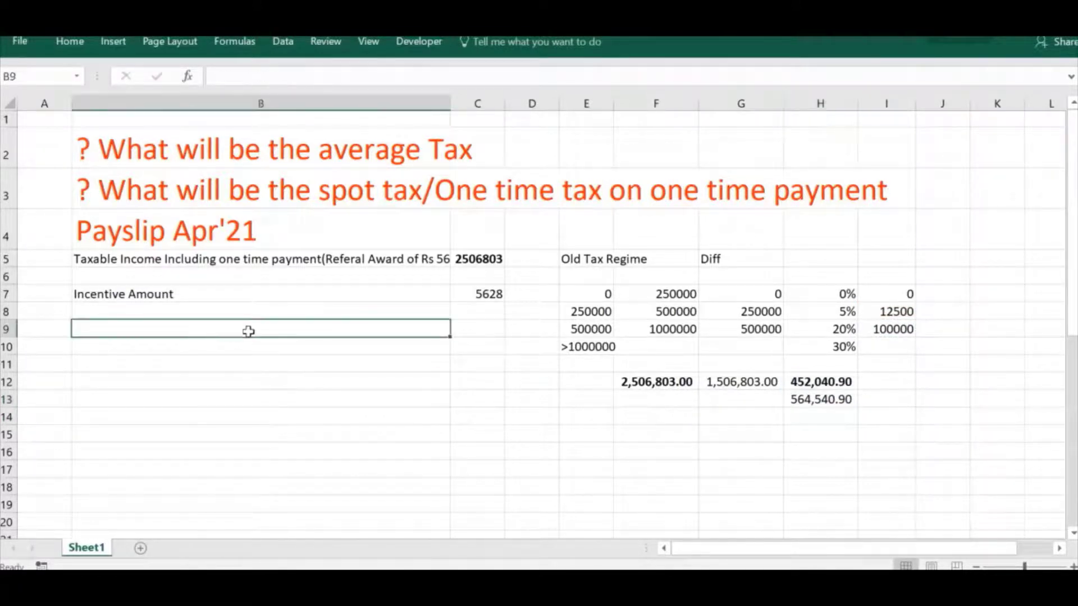
text(Total Ta)
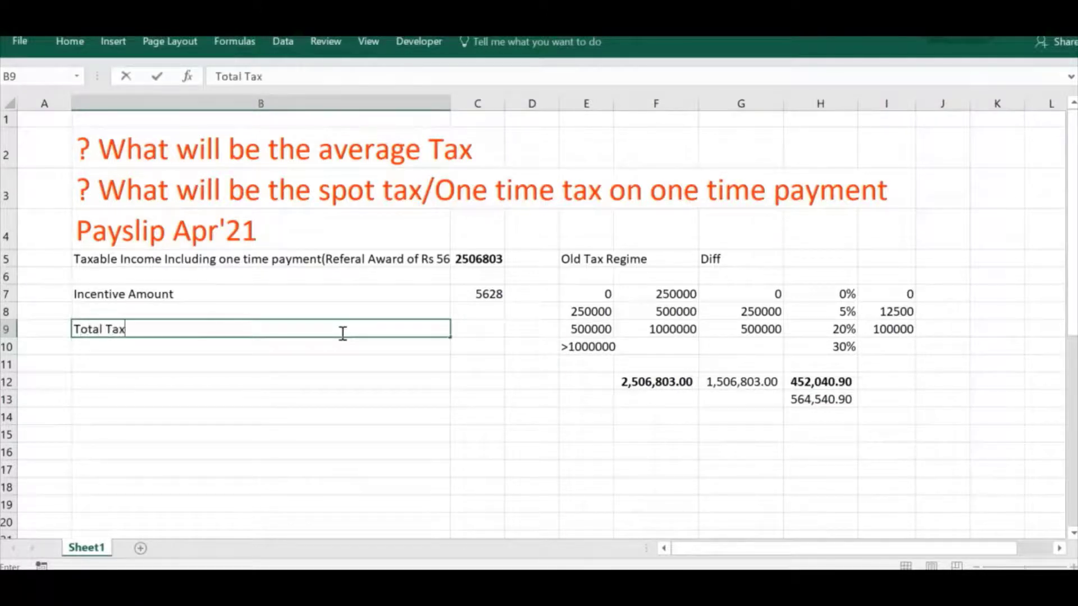
text(x)
key(Tab)
text(=)
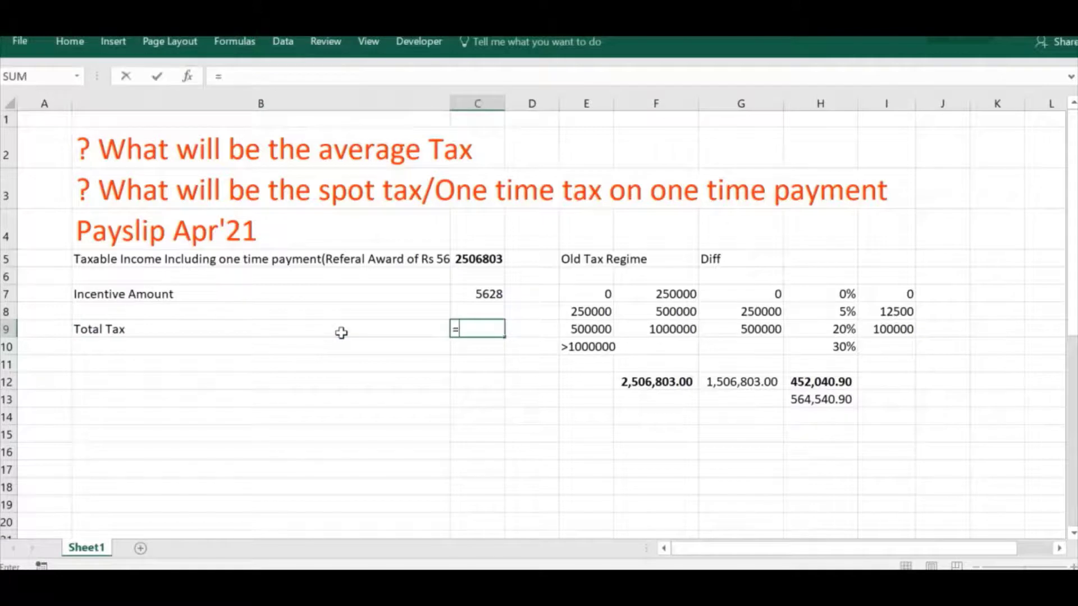
click(824, 400)
key(Return)
Add an Edu Cess label in B11 and calculate it in C11 with the formula =C9*4%
key(Return)
text(Edu Cess)
key(Tab)
text(=)
key(Up)
key(Up)
text(*4%)
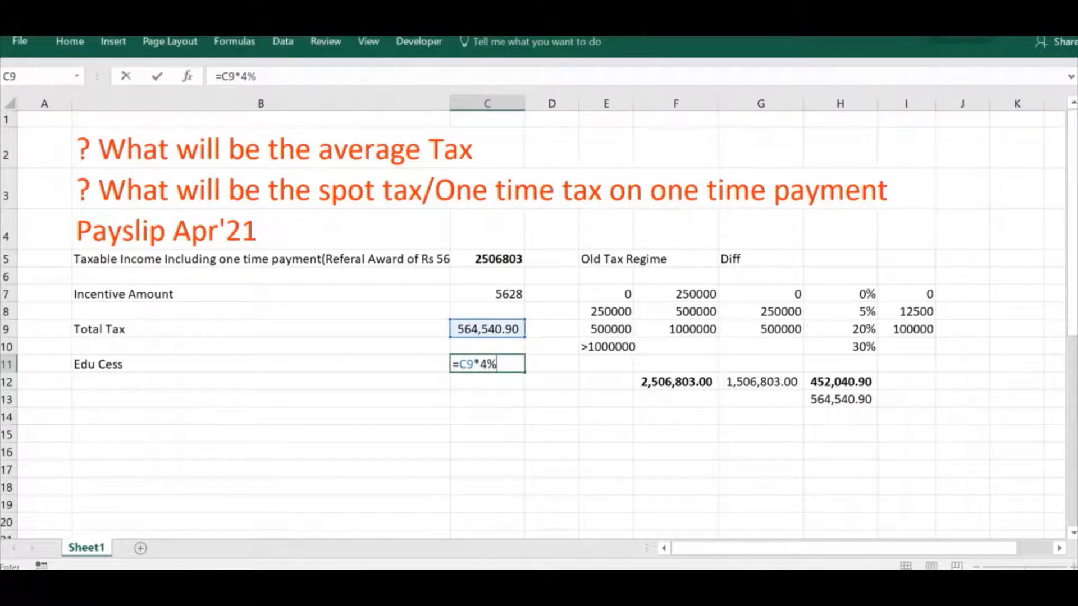
click(260, 382)
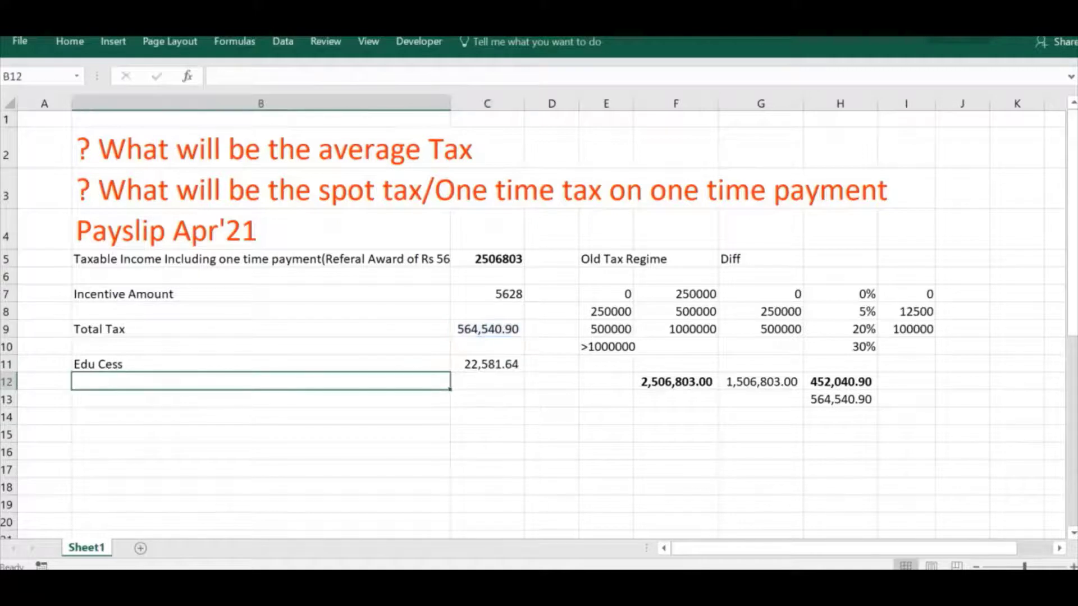
Add a Total Tax label in B13 and sum the tax and cess in C13 with the formula =C9+C11
click(44, 400)
click(261, 399)
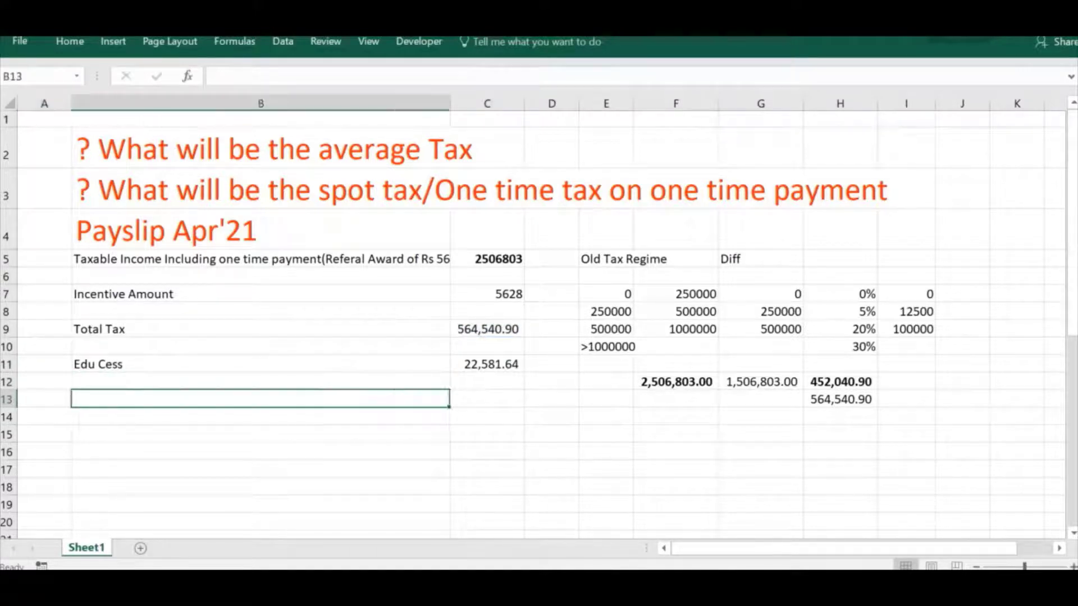
text(Total Tax)
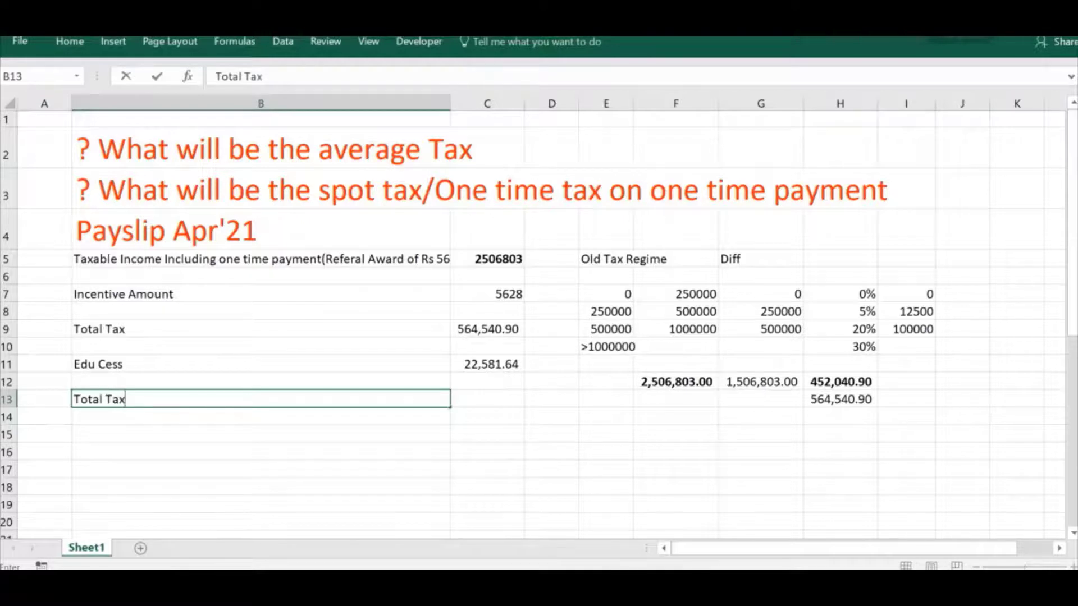
key(Tab)
text(=)
key(Up)
key(Up)
key(Up)
key(Up)
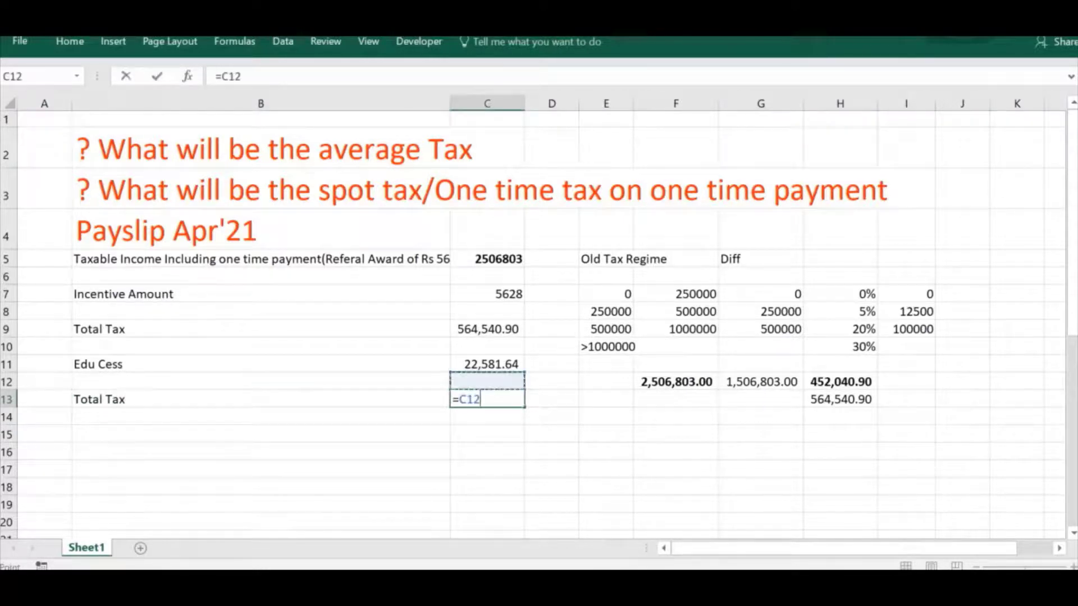
text(+)
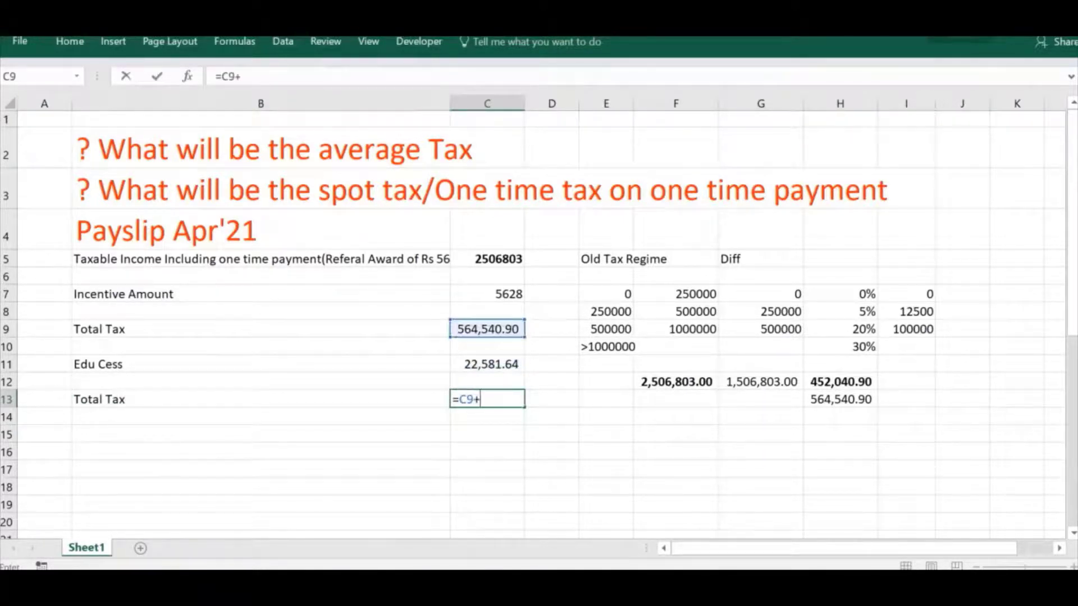
key(Up)
key(Up)
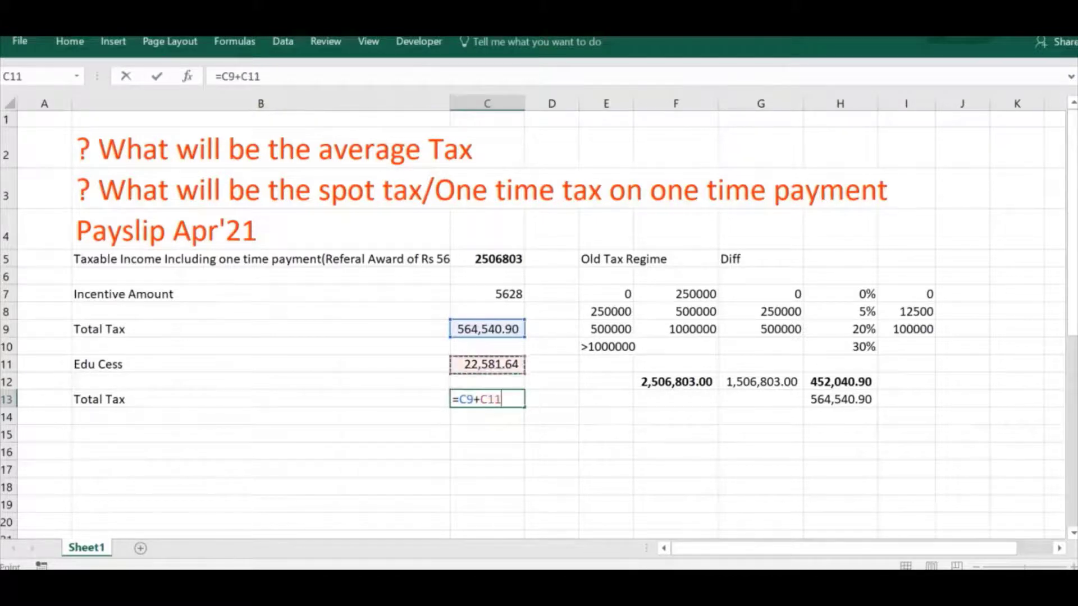
key(Return)
Calculate the tax on the incentive amount in G15 with the formula =C7*30%
click(260, 400)
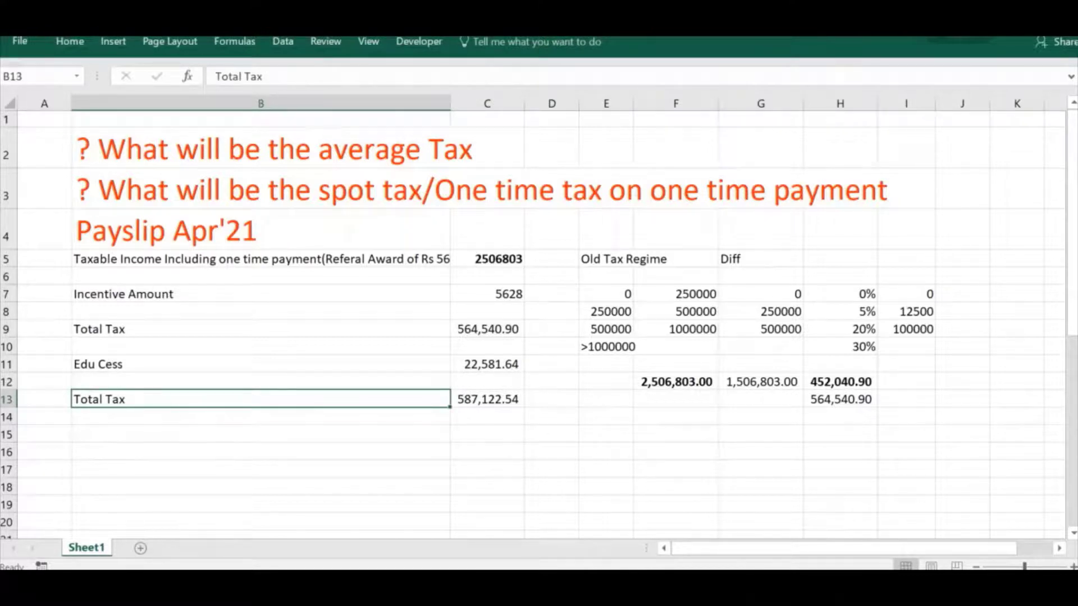
key(Down)
key(Down)
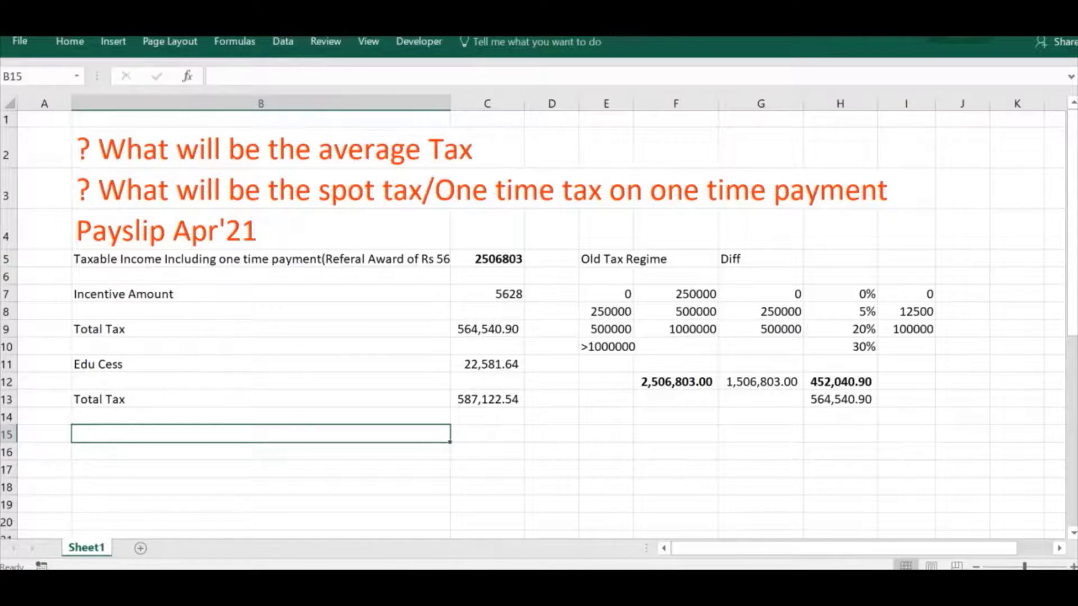
key(Right)
key(Right)
key(Right)
key(Right)
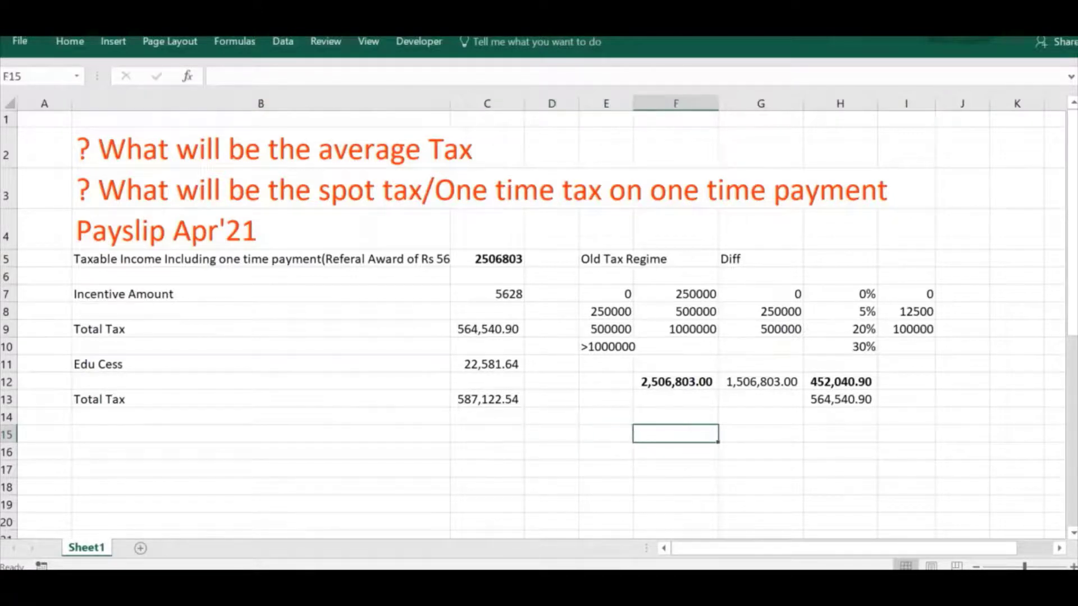
text(=)
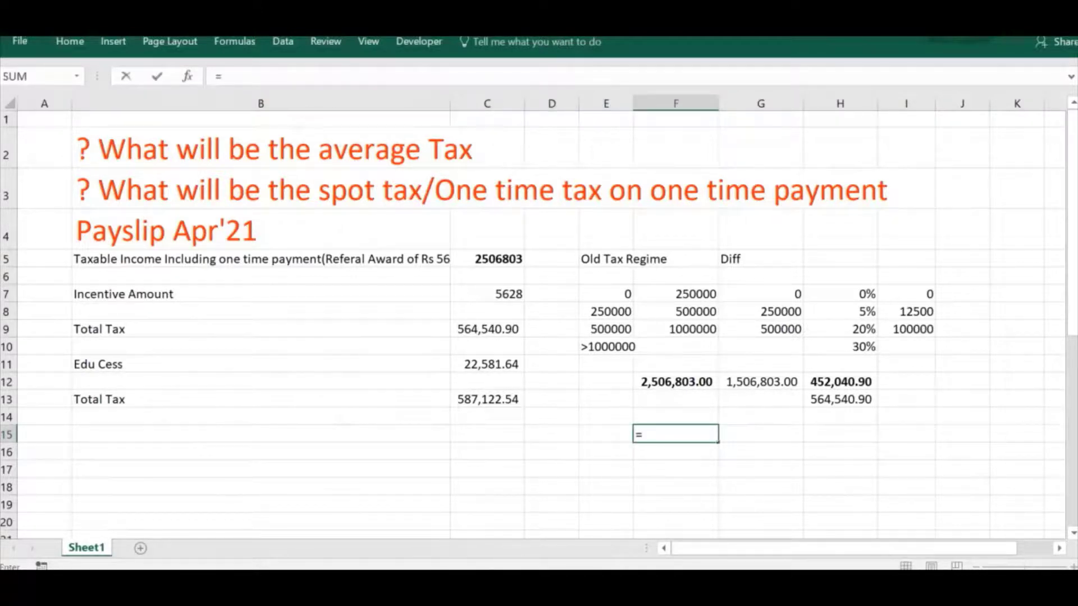
key(Escape)
key(Right)
text(=)
key(Left)
key(Left)
key(Left)
key(Left)
key(Up)
key(Up)
key(Up)
key(Up)
key(Up)
key(Up)
key(Up)
key(Up)
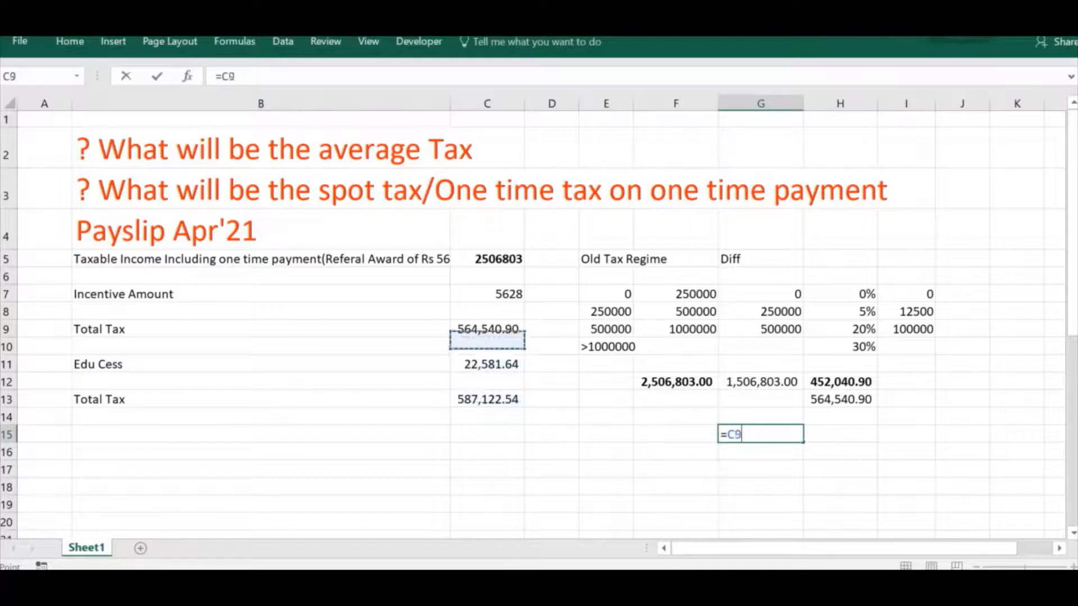
text(*)
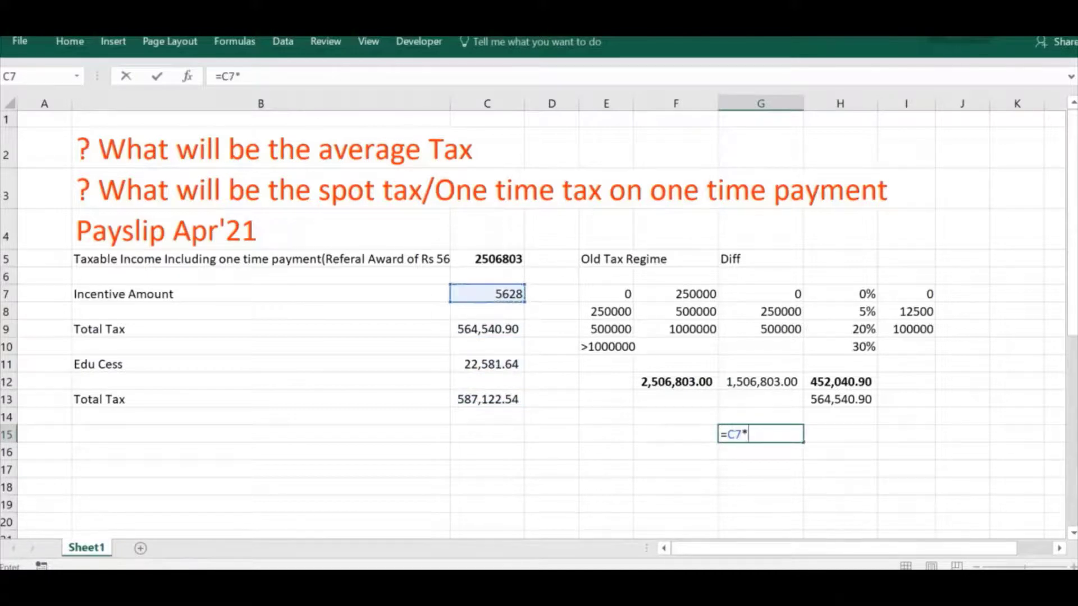
text(30%)
key(Return)
Calculate the cess on the incentive tax in H15 with the formula =G15*4%
key(Right)
text(=)
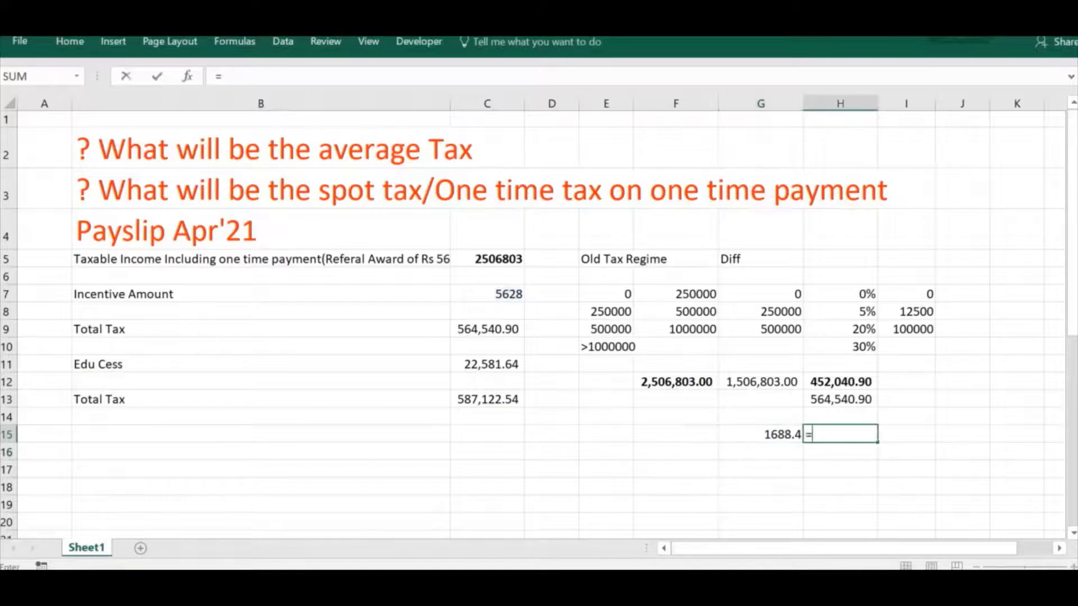
key(Left)
text(*4)
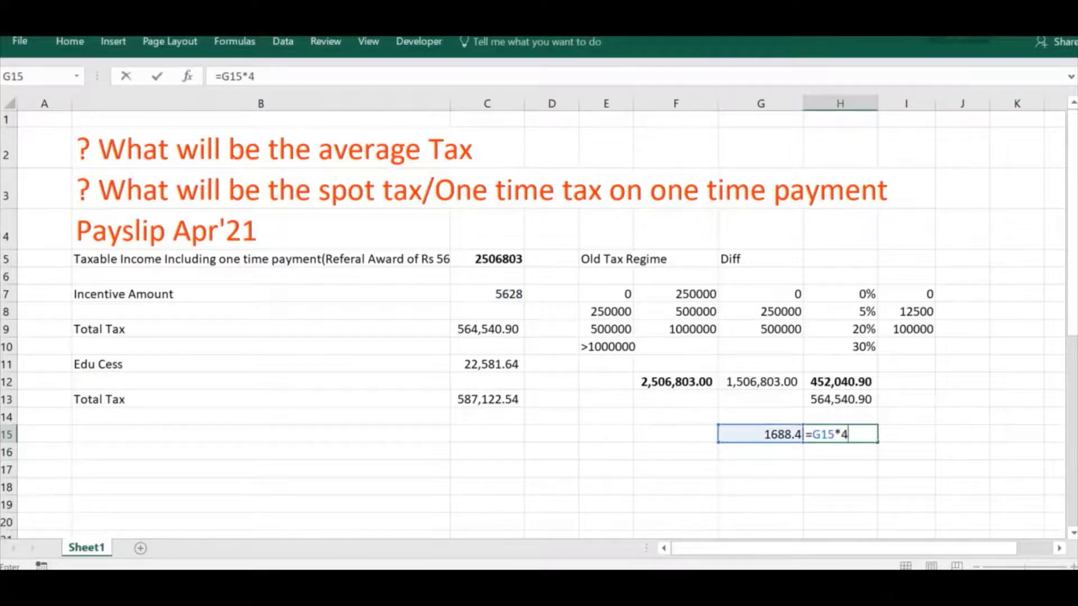
text(%)
key(Return)
Add up the incentive tax and its cess in I15 with the formula =G15+H15, and make the result bold
key(Right)
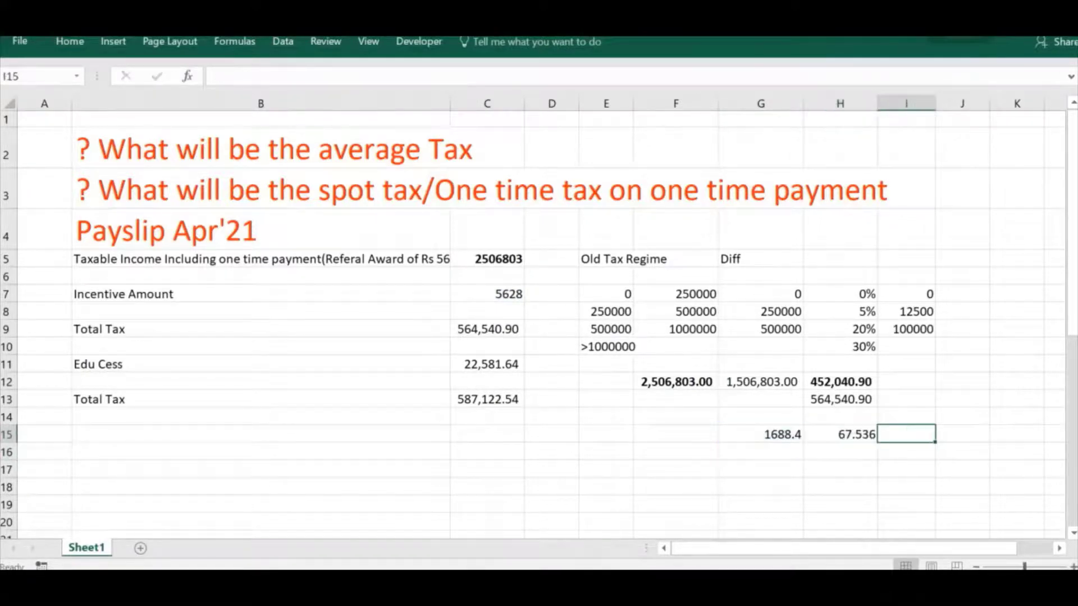
text(=)
key(Left)
key(Left)
text(+)
key(Left)
key(Return)
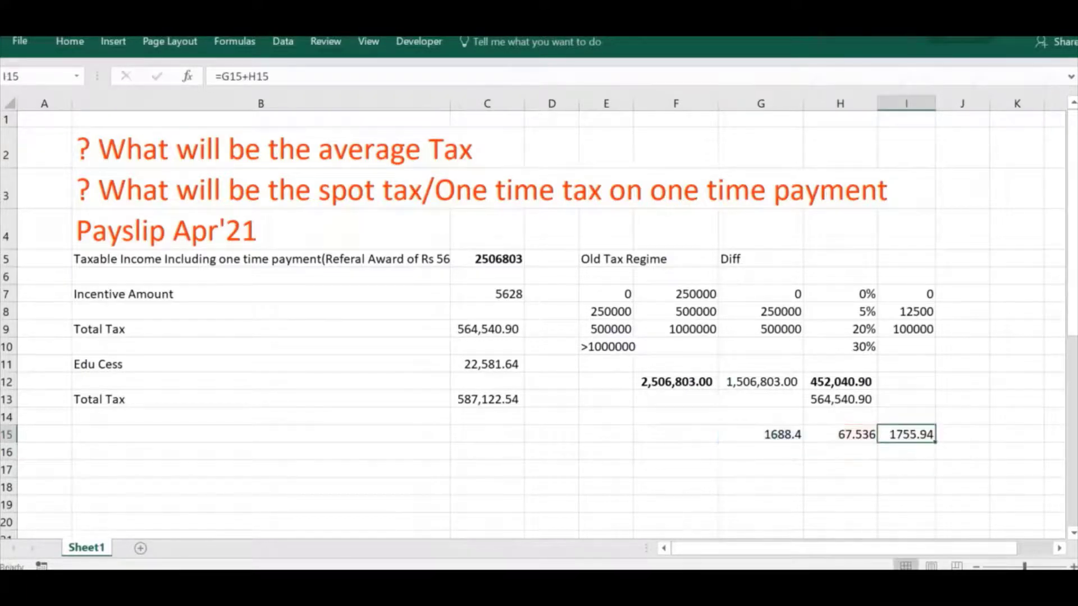
key(ctrl+b)
Enter the label "Less-One time tax on Variable payment" in B15
click(227, 432)
text(Less-Averag)
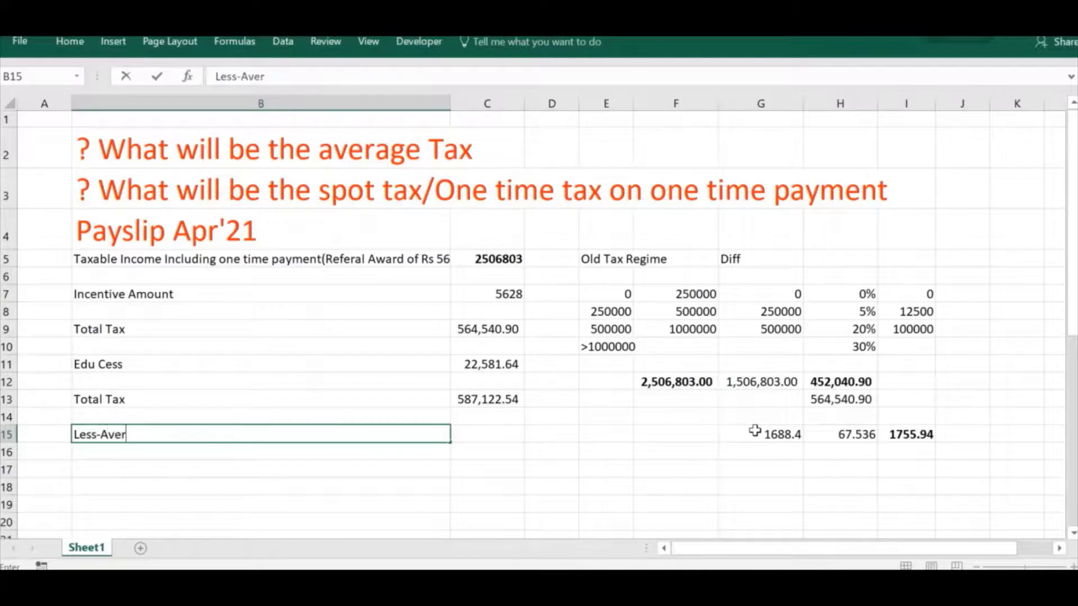
key(BackSpace)
key(BackSpace)
key(BackSpace)
key(BackSpace)
key(BackSpace)
key(BackSpace)
text(One time tax )
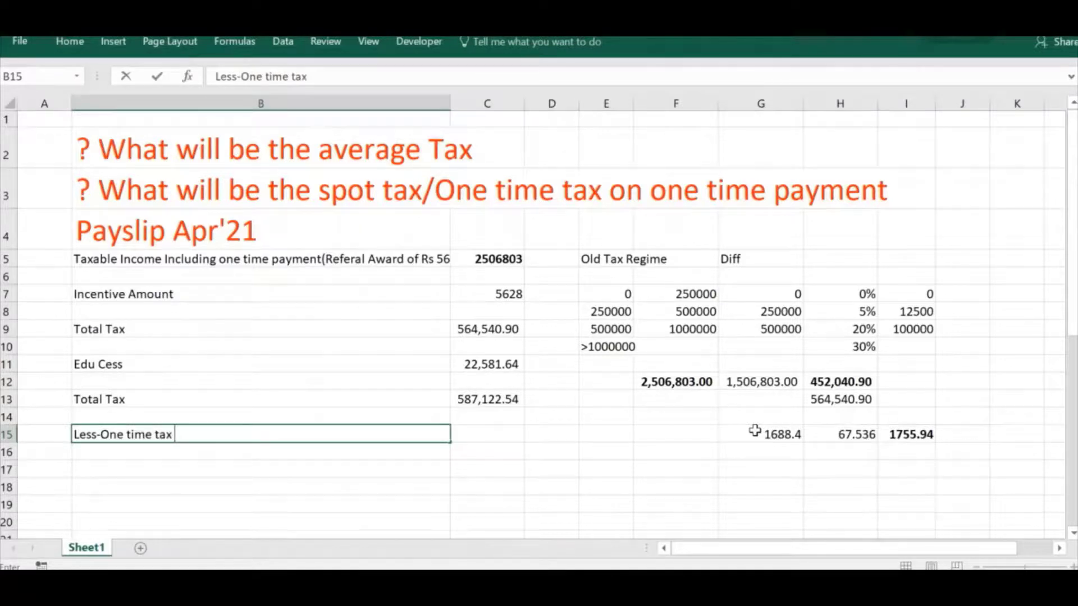
text(on Variab)
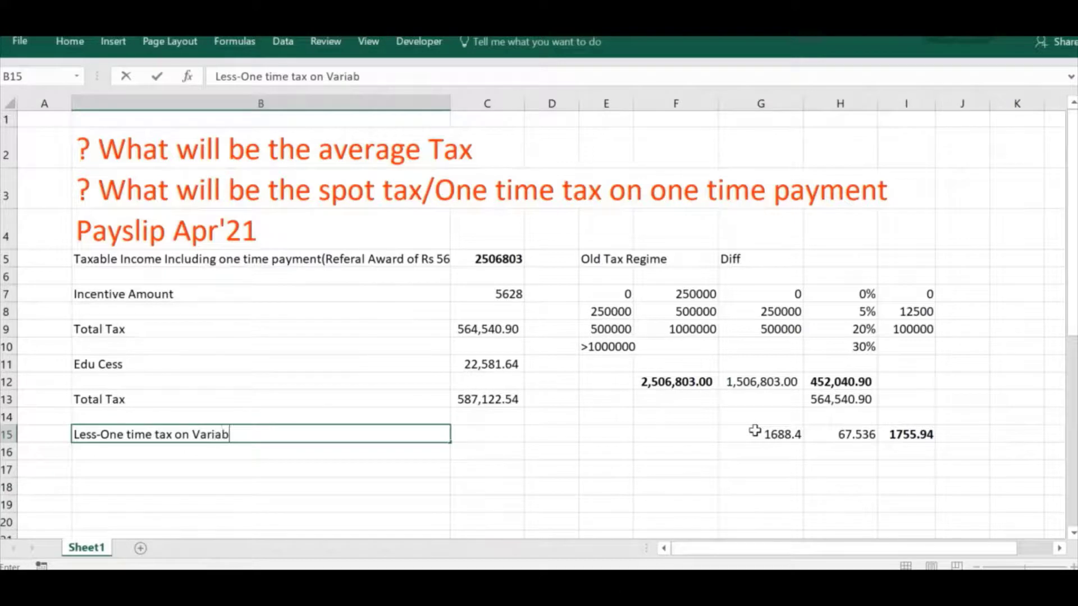
text(le payment)
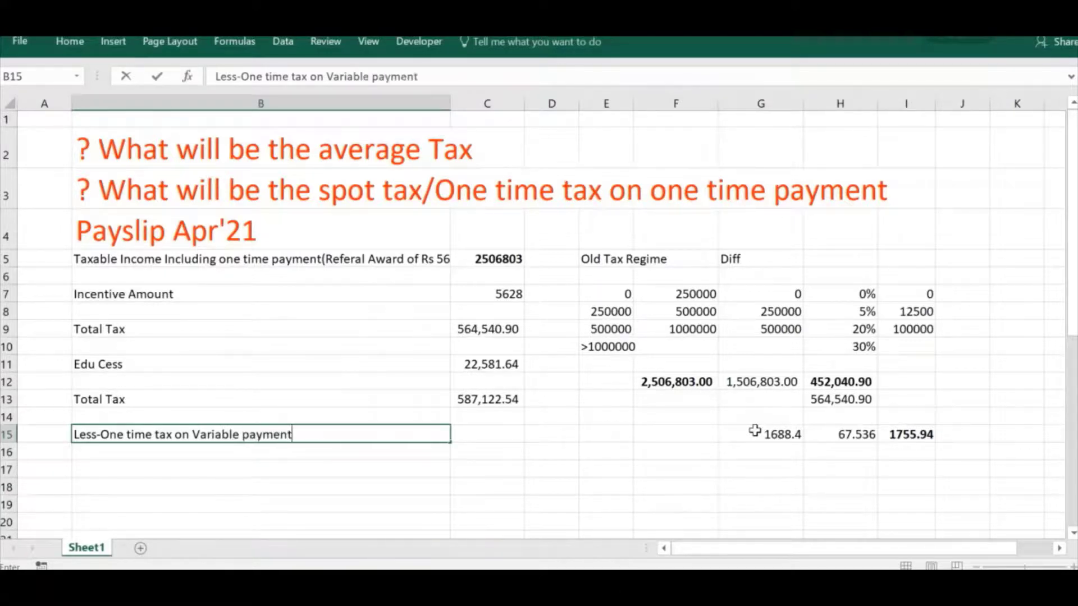
Subtract the one-time tax from the total tax in C15 with the formula =C13-I15
key(Tab)
text(=)
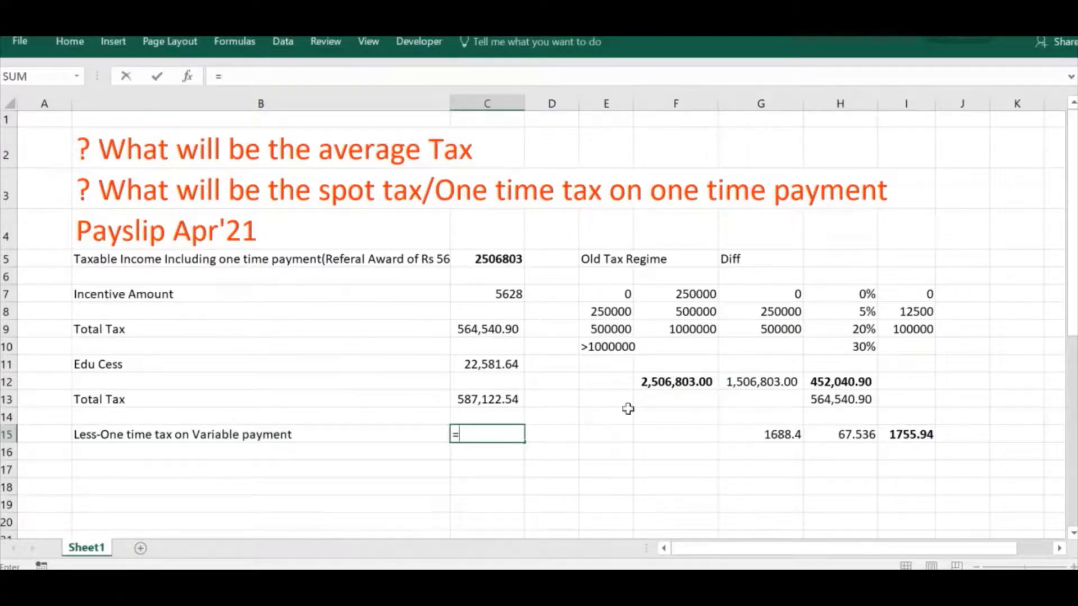
click(513, 402)
text(-)
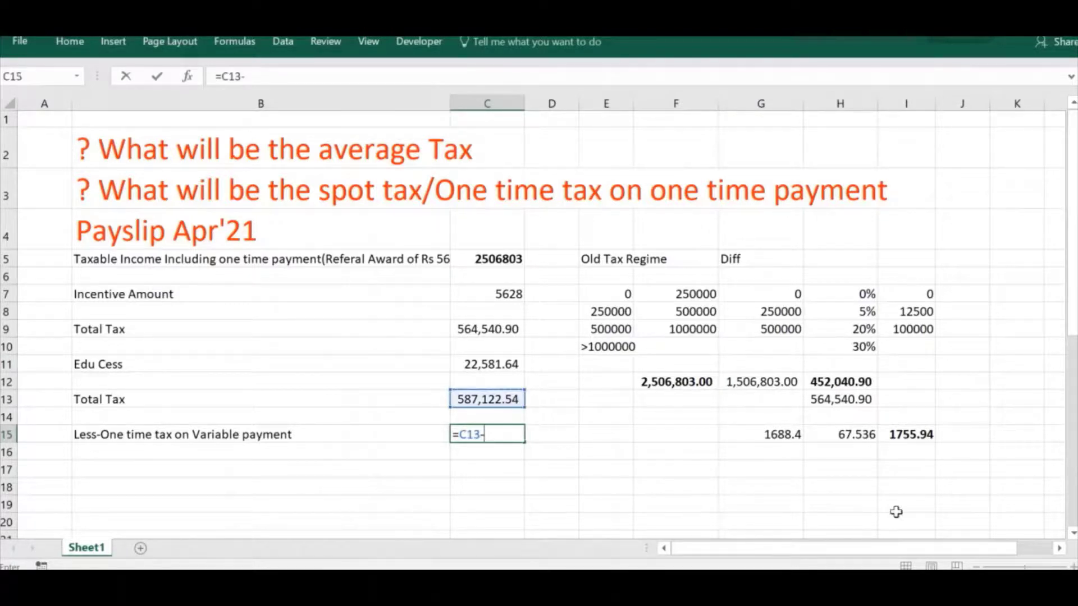
click(921, 434)
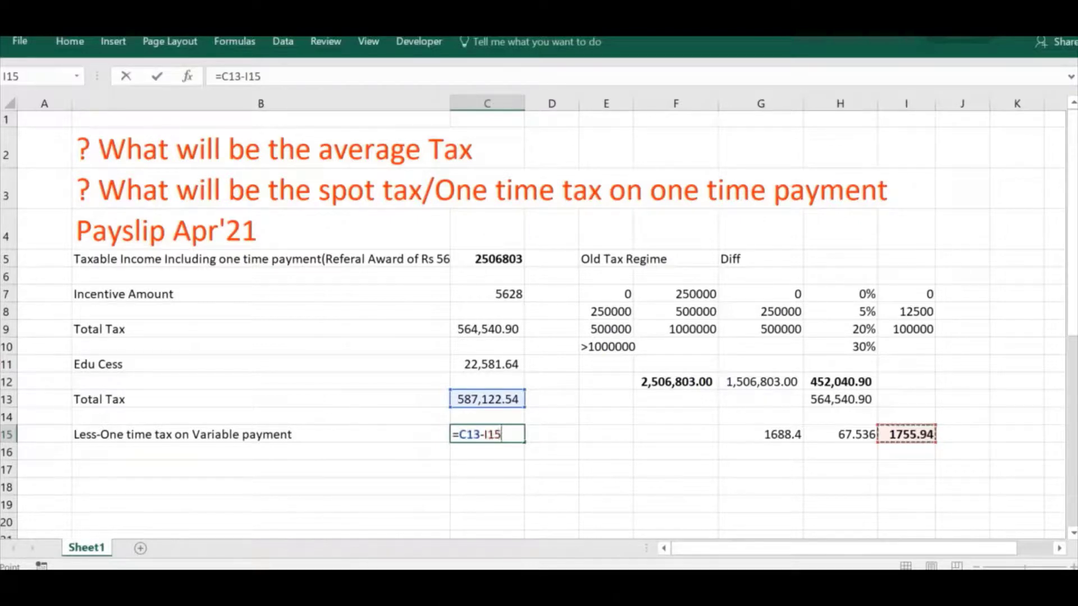
key(Return)
Add the label "Average tax" in B17
click(261, 469)
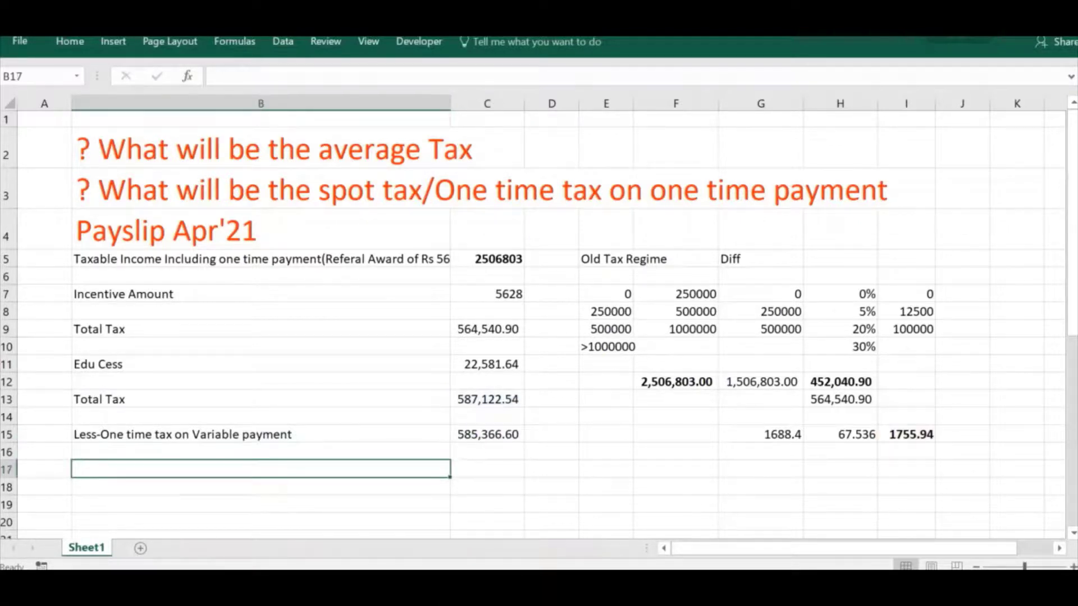
text(A)
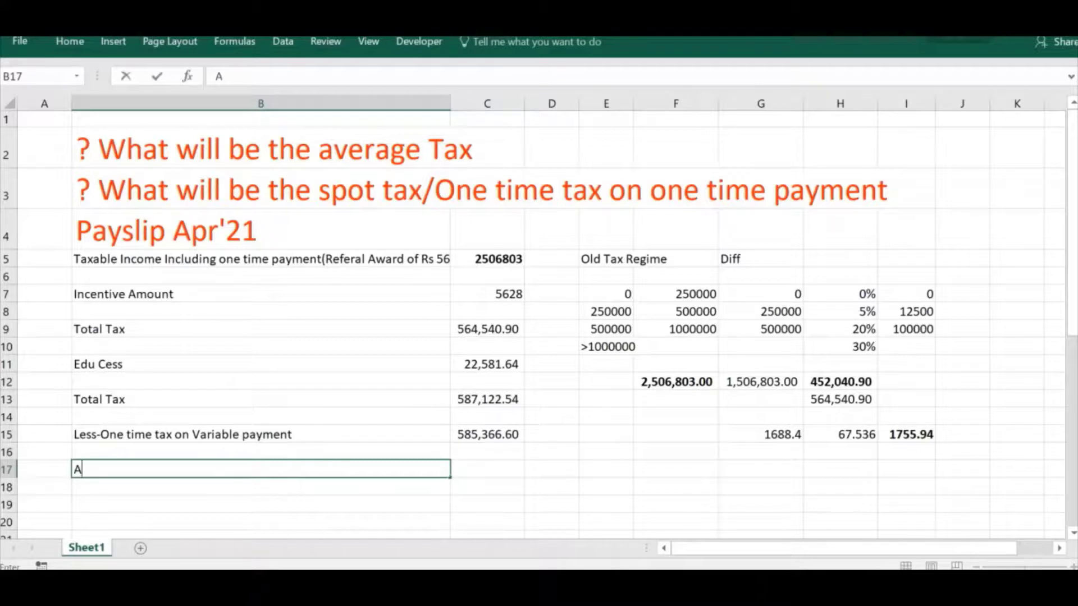
text(verage tax)
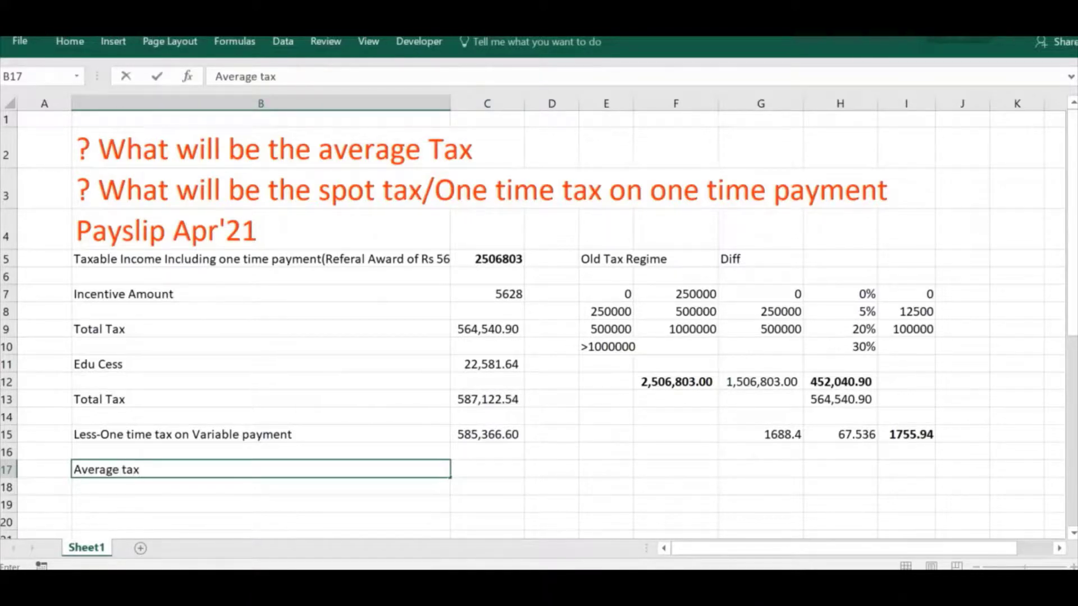
key(Tab)
text(=)
click(487, 434)
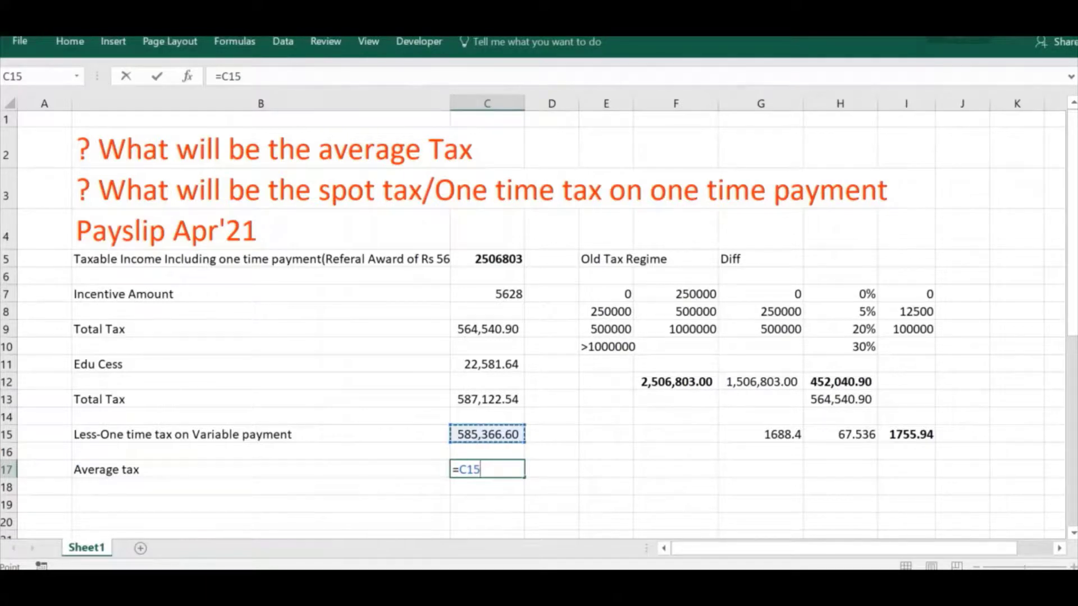
key(Escape)
Check the formula in C15 and its label in B15
click(487, 434)
key(F2)
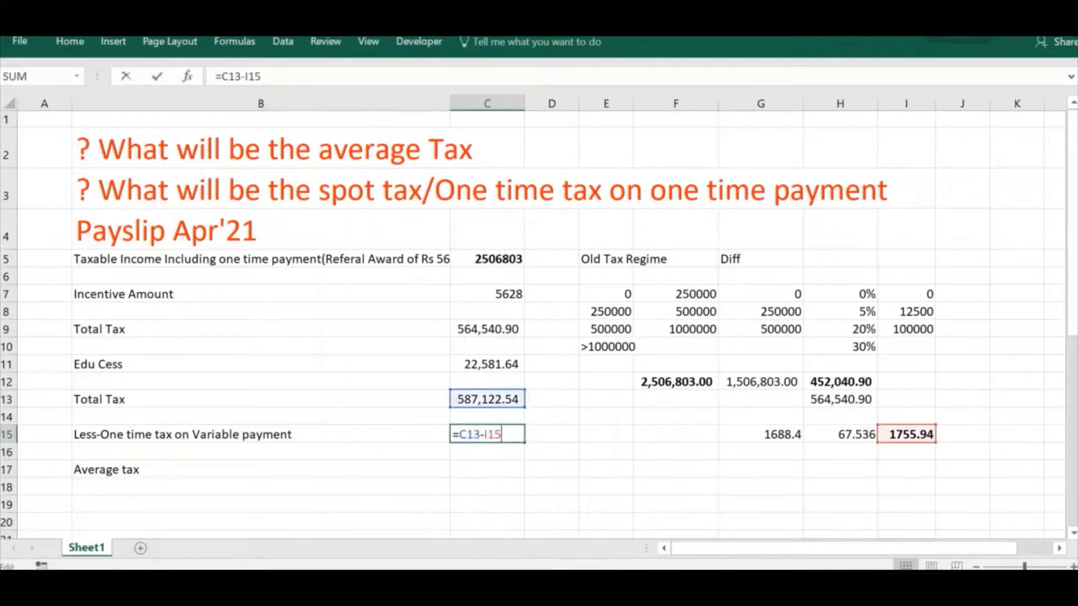
key(ctrl+Return)
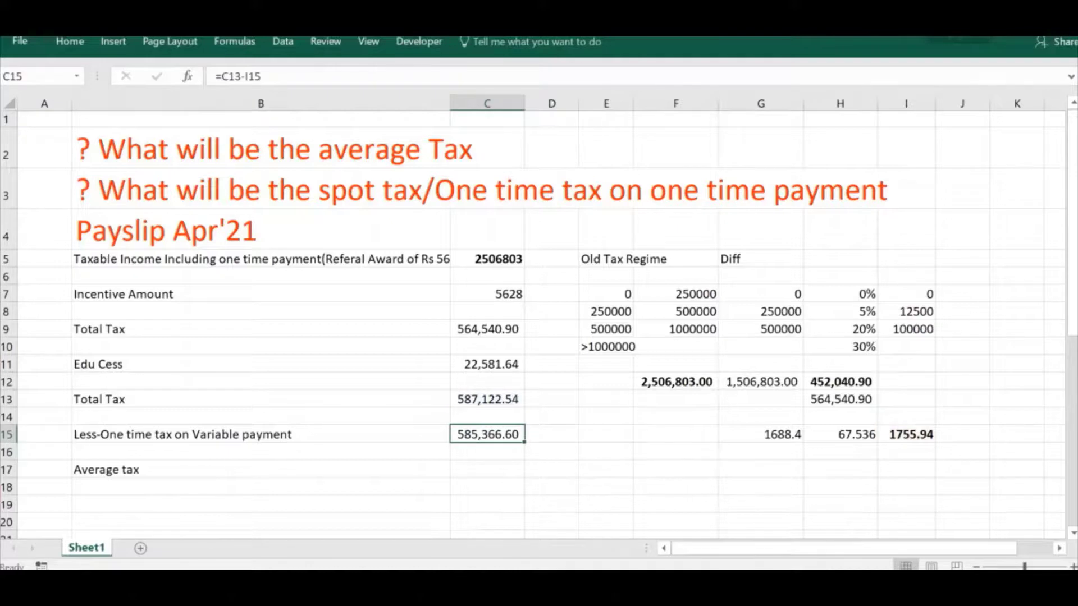
click(261, 434)
key(F2)
key(Return)
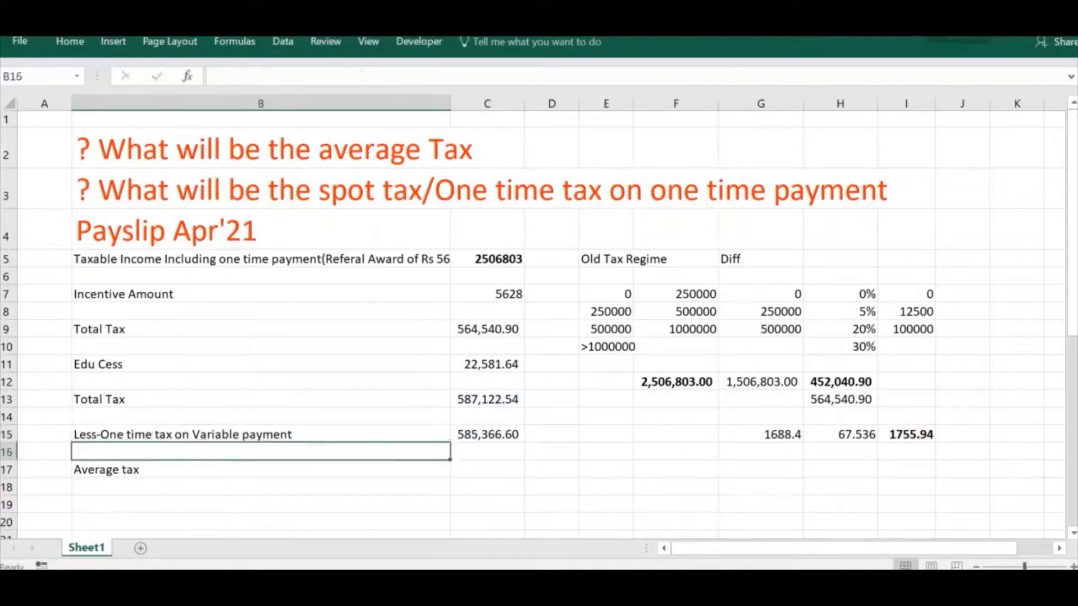
key(Down)
key(Right)
text(=)
key(Escape)
Extend the label in B17 to "Average tax for the month of Apr'21"
key(Left)
key(F2)
text(for the mo)
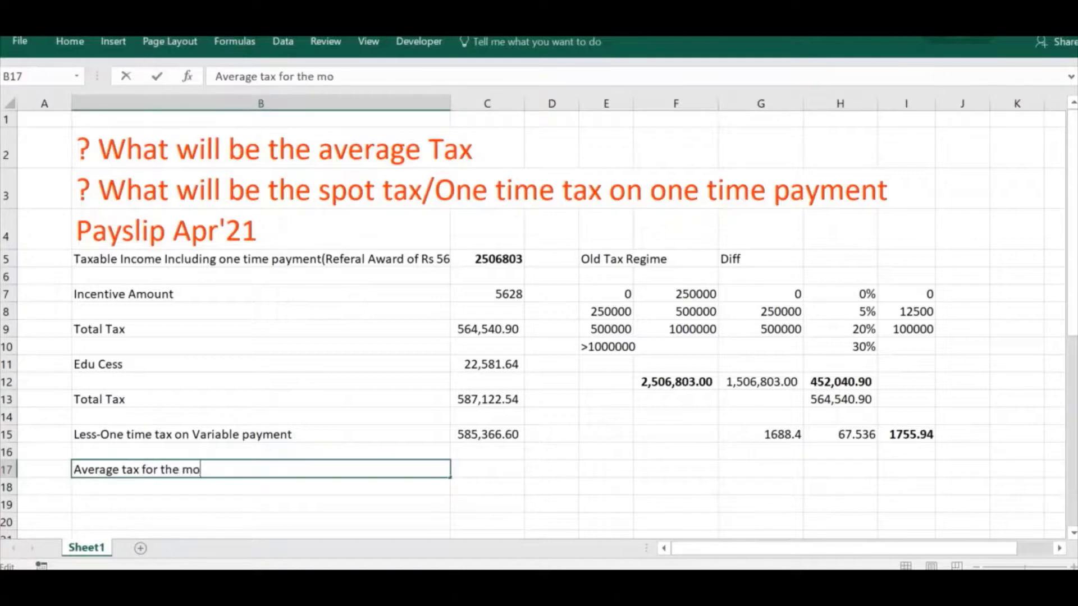
text(nth of Ap)
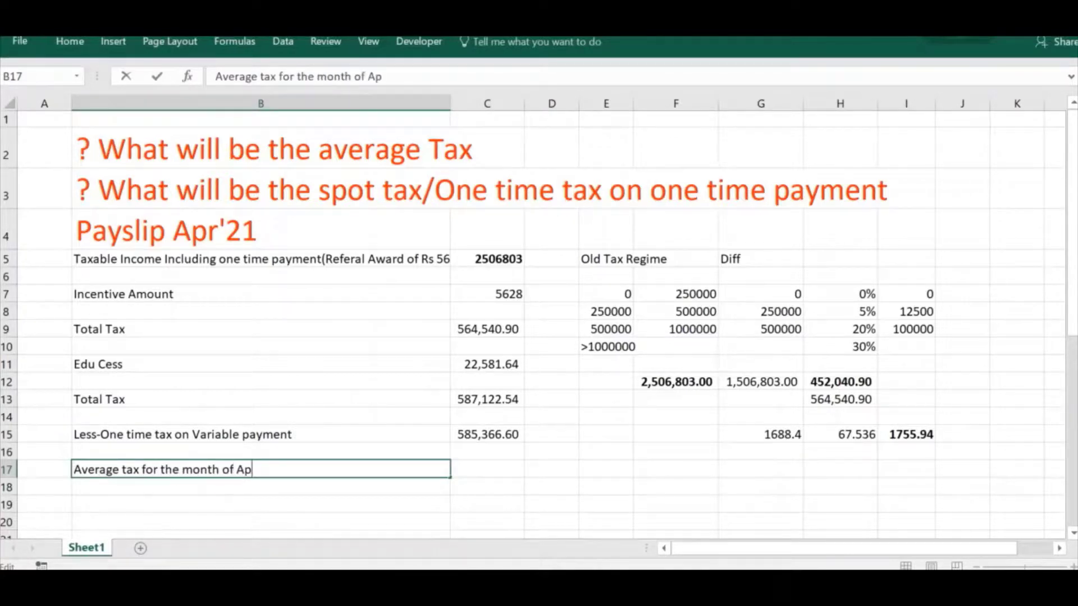
text(r'21)
key(Return)
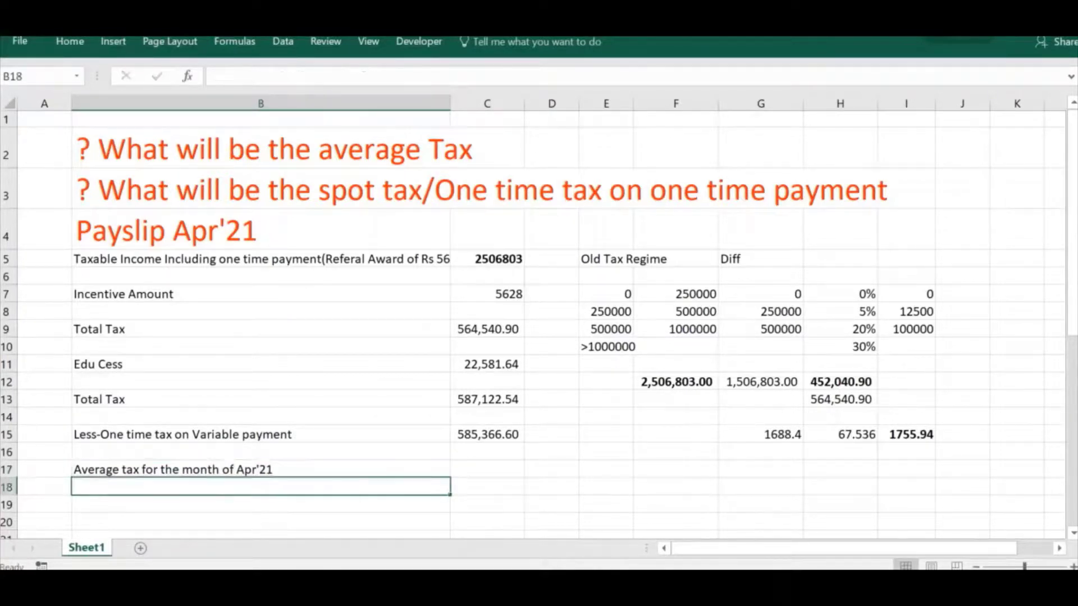
Try to calculate the monthly average tax in C17 with the formula =C15/12
key(Right)
key(Up)
text(=)
key(Up)
key(Up)
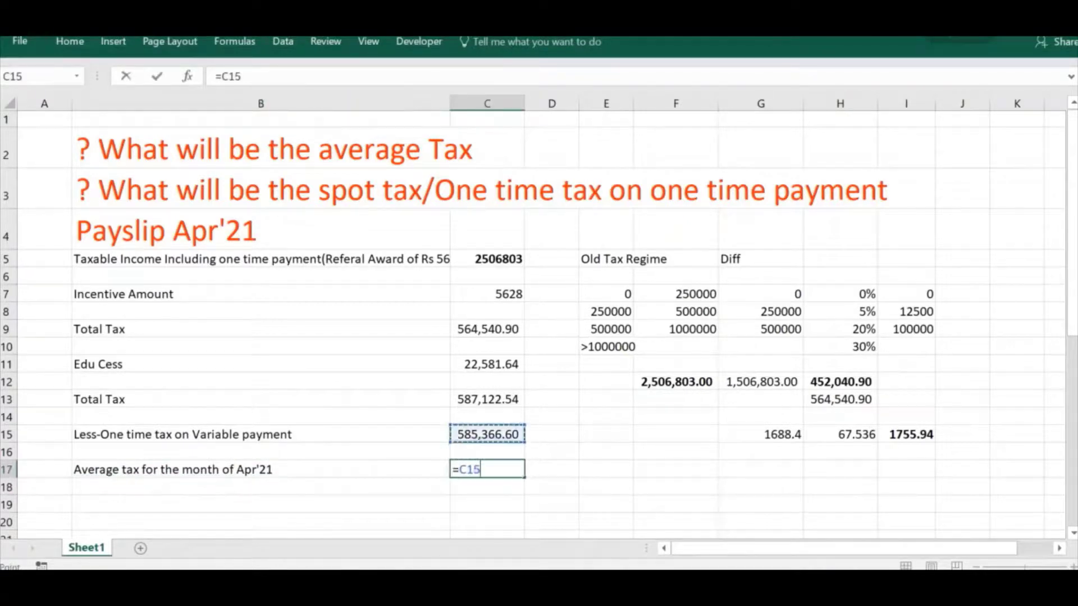
text(/12)
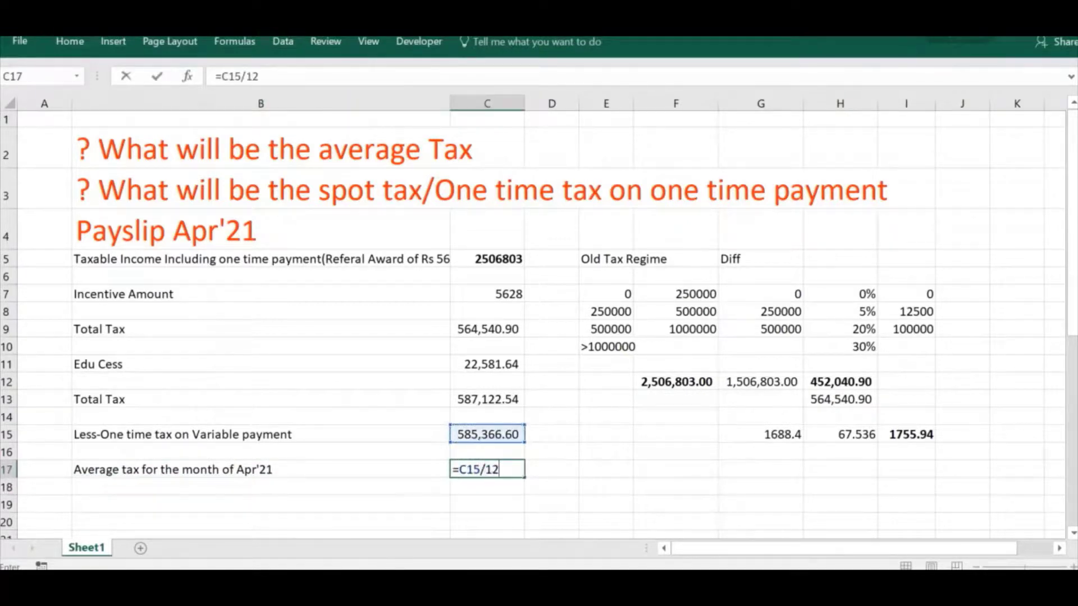
key(Return)
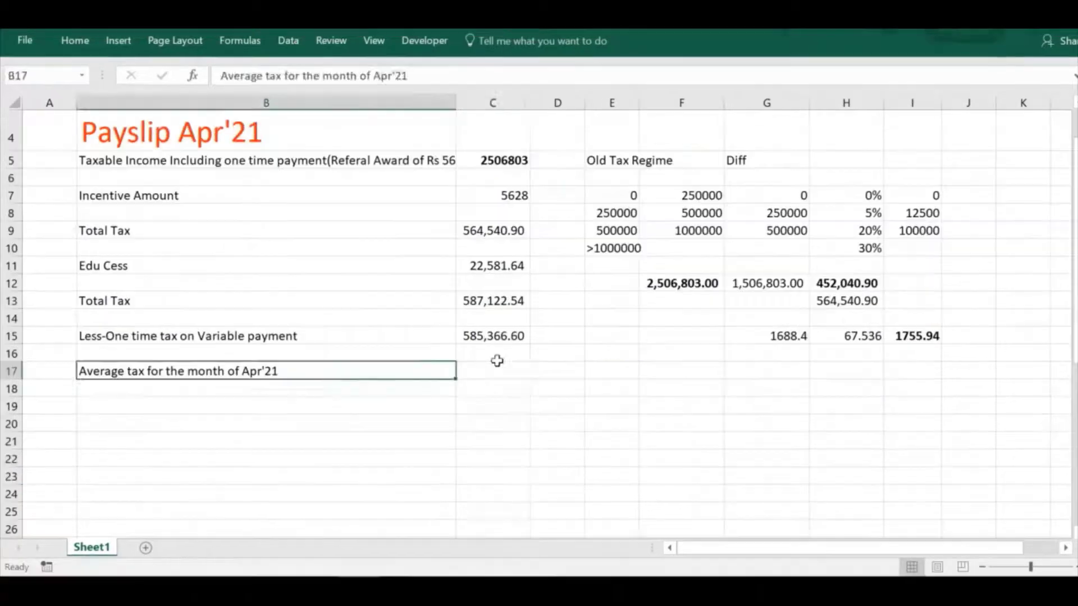
Calculate the average tax for Apr'21 in C17 with the formula =C15/12
click(492, 369)
text(=)
key(Up)
key(Up)
text(/)
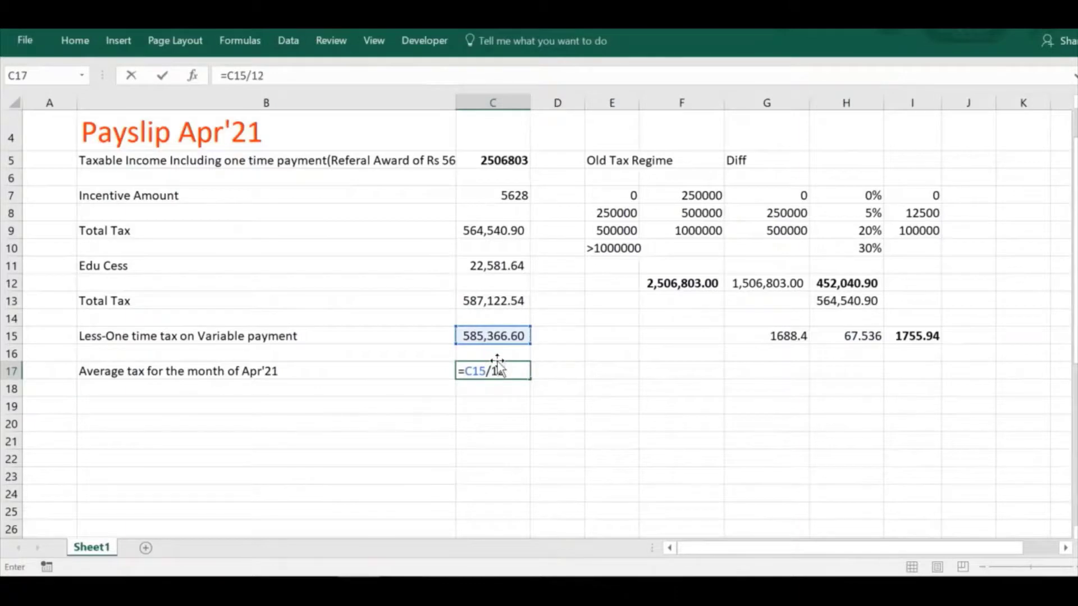
text(12)
key(Return)
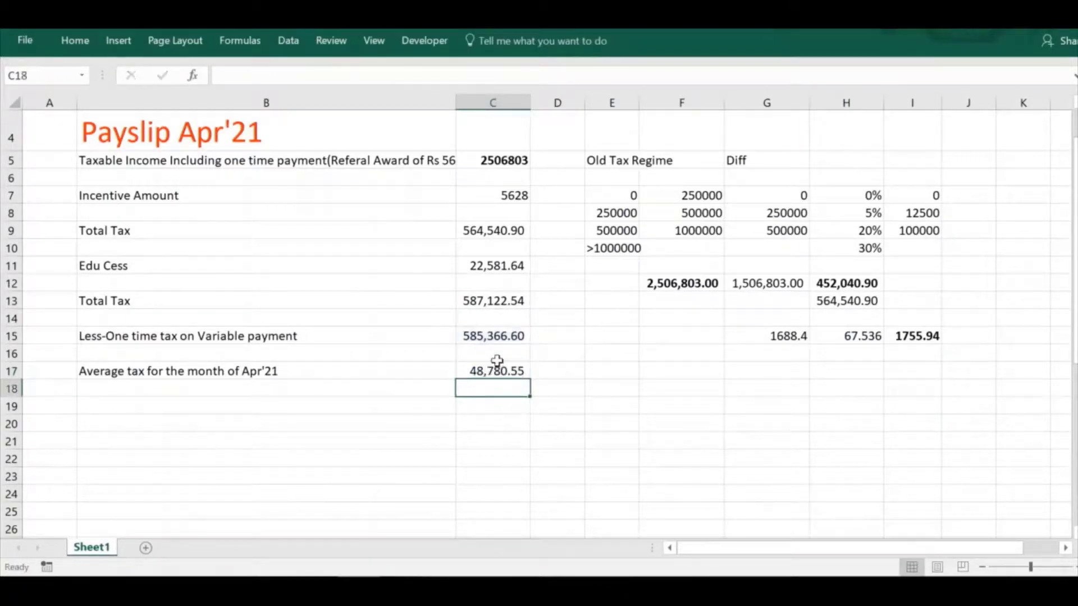
Add the label "Actual tax Deduction from April Salary" in B19
key(Left)
key(Down)
text(Actul)
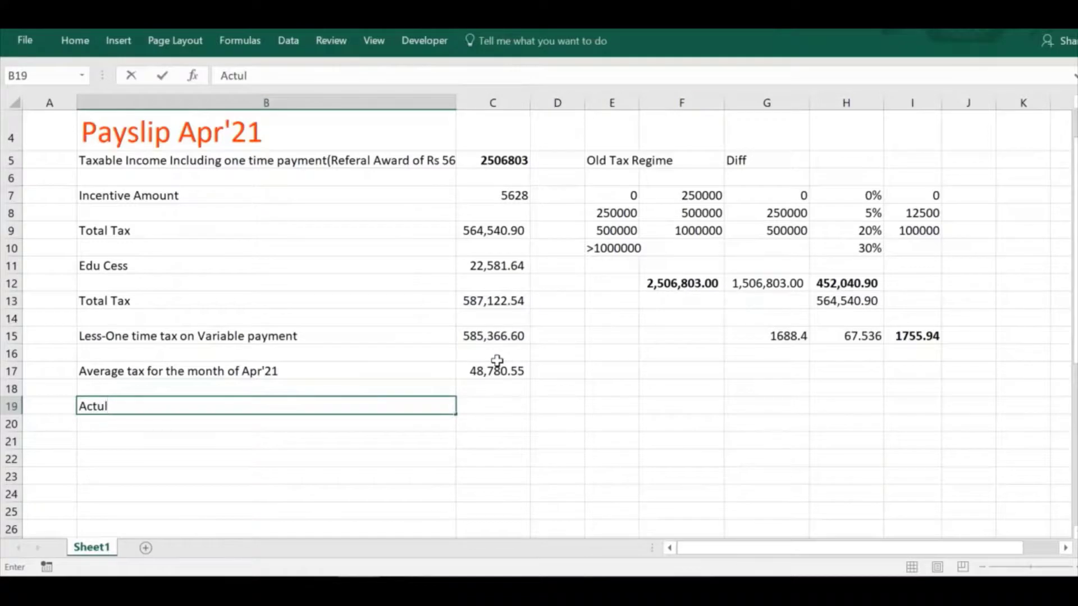
key(BackSpace)
text(al tax ()
key(BackSpace)
text(Deductio)
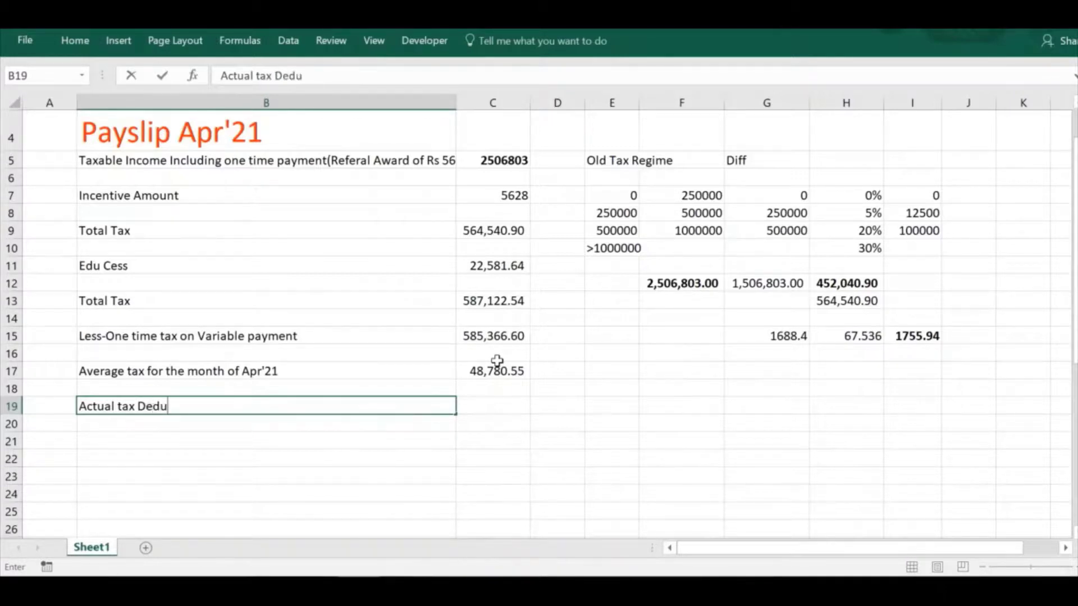
text(n from A)
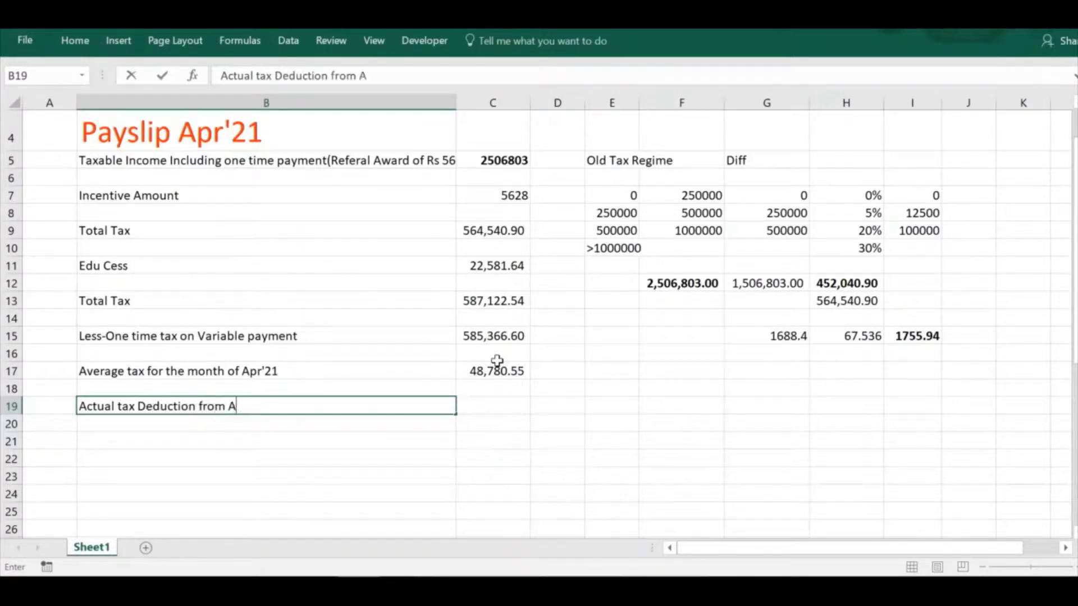
text(pril Salary)
key(Tab)
Start an addition formula in C19 for the actual April tax deduction, with the average tax in C17 as its first term
text(=)
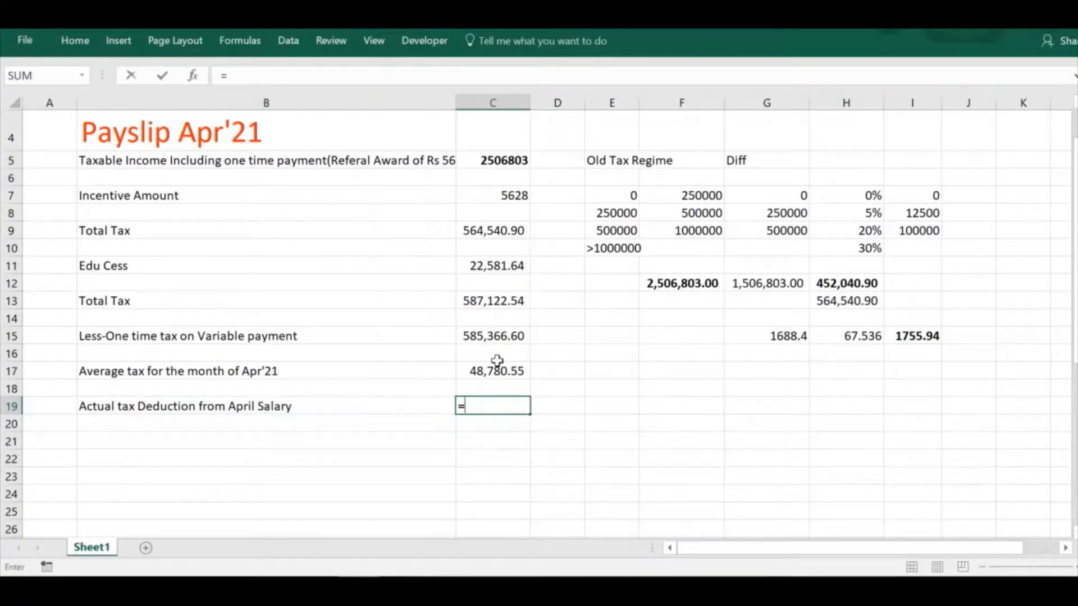
click(496, 360)
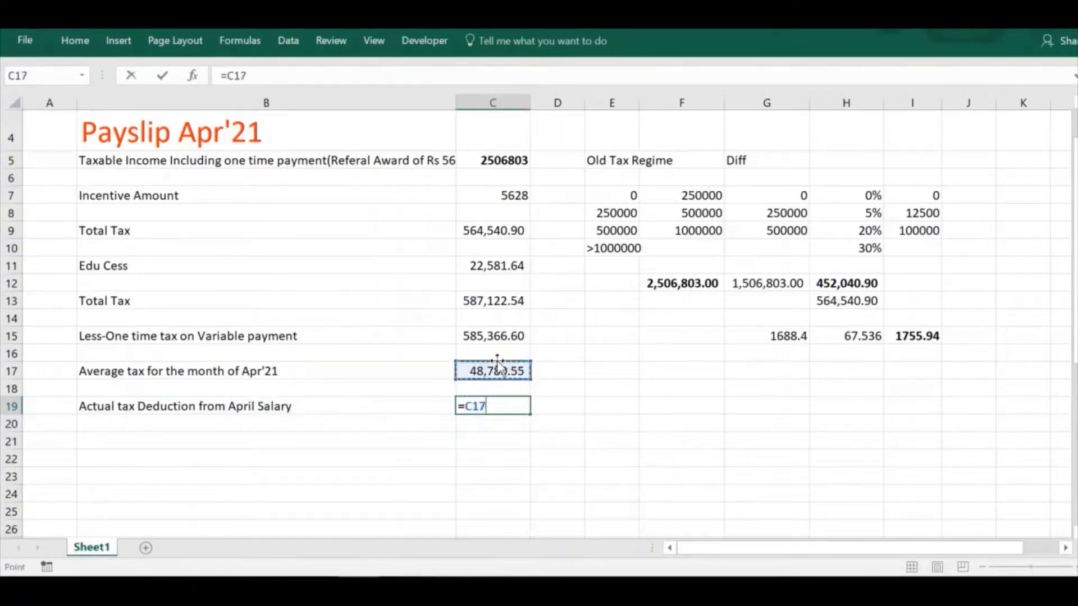
text(+)
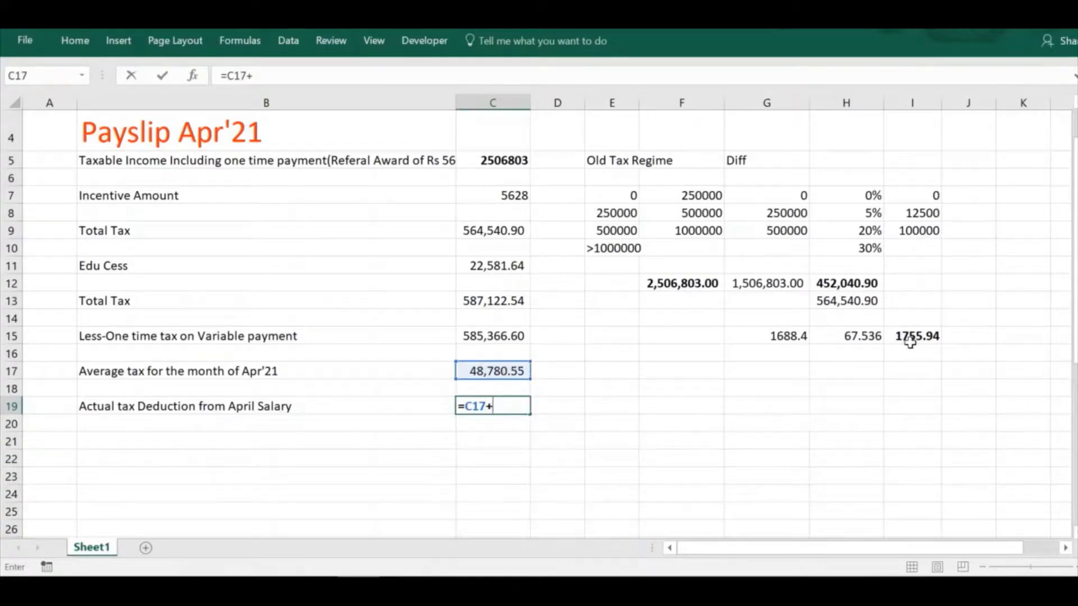